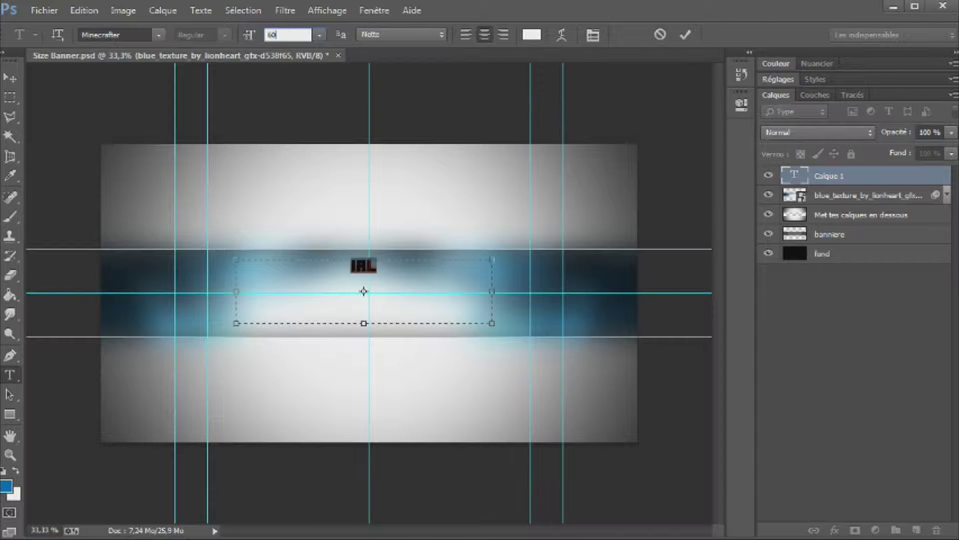
Replace the title text with Quebecois and set its size to 100 pt
key("Return")
key("Return")
type("Quebecois")
type("100")
key("Return")
key("BackSpace")
key("BackSpace")
key("BackSpace")
Browse the font list, previewing Chiller, and apply the Coalition font to the title
left_click(158, 34)
scroll(150, 250, "up", 10)
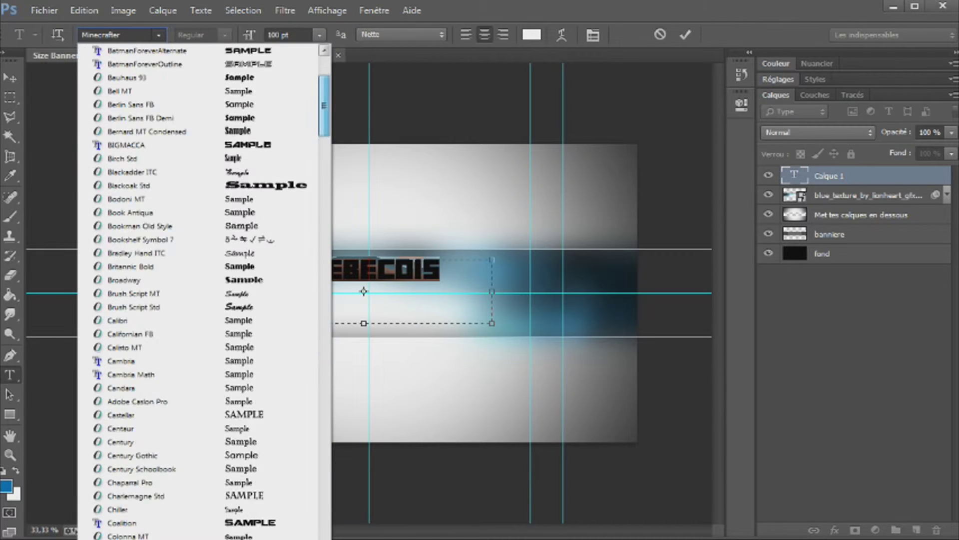
scroll(150, 250, "up", 3)
left_click(100, 47)
left_click(158, 35)
scroll(200, 300, "down", 5)
key("Down")
key("Return")
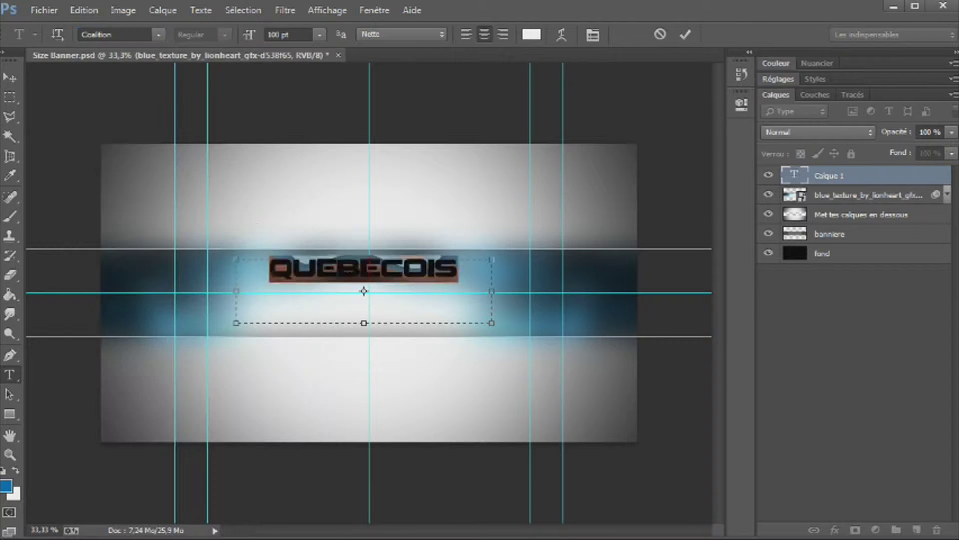
double_click(899, 175)
Enable stroke, drop shadow, outer glow and gradient overlay effects on the title layer
left_click(263, 425)
mouse_move(350, 311)
left_mouse_down()
mouse_move(372, 100)
mouse_move(528, 29)
left_mouse_up()
left_click(450, 274)
left_click(451, 257)
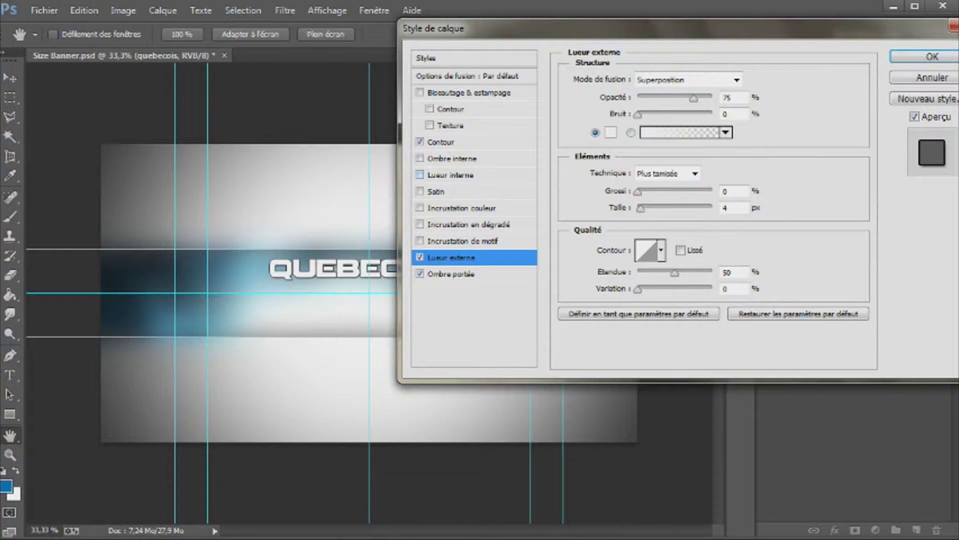
left_click(469, 224)
Edit the overlay gradient: add a colour stop slid right and set the left opacity stop to 6
left_click(674, 114)
left_click(616, 248)
left_click_drag(617, 248, 681, 250)
left_click(520, 215)
type("60")
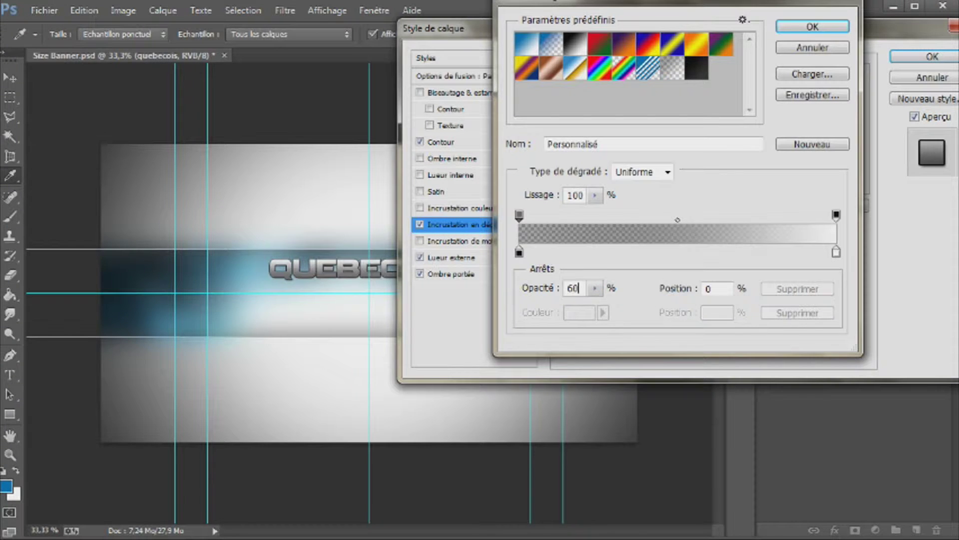
key("BackSpace")
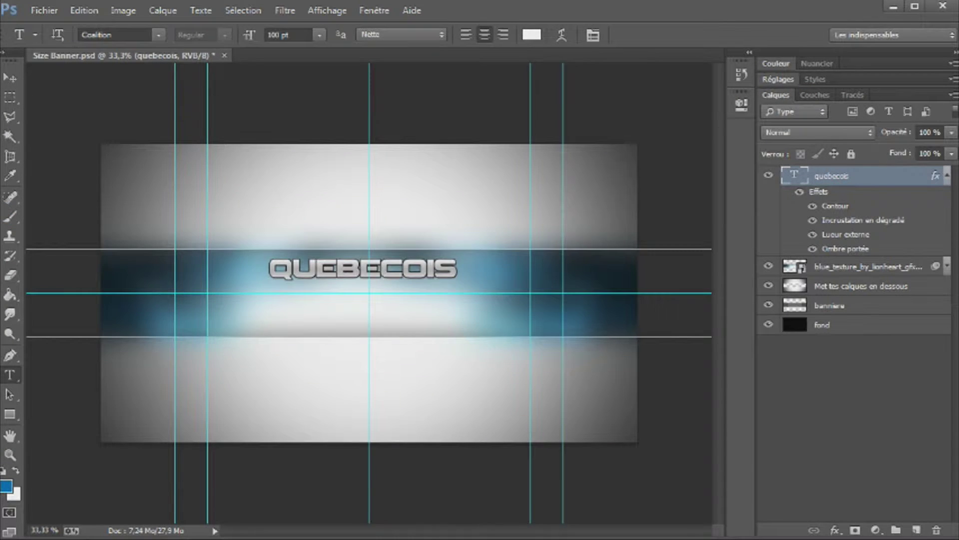
Try the Eras Bold ITC and Gill Sans Ultra Bold fonts on the title
scroll(200, 290, "down", 2)
left_click(130, 252)
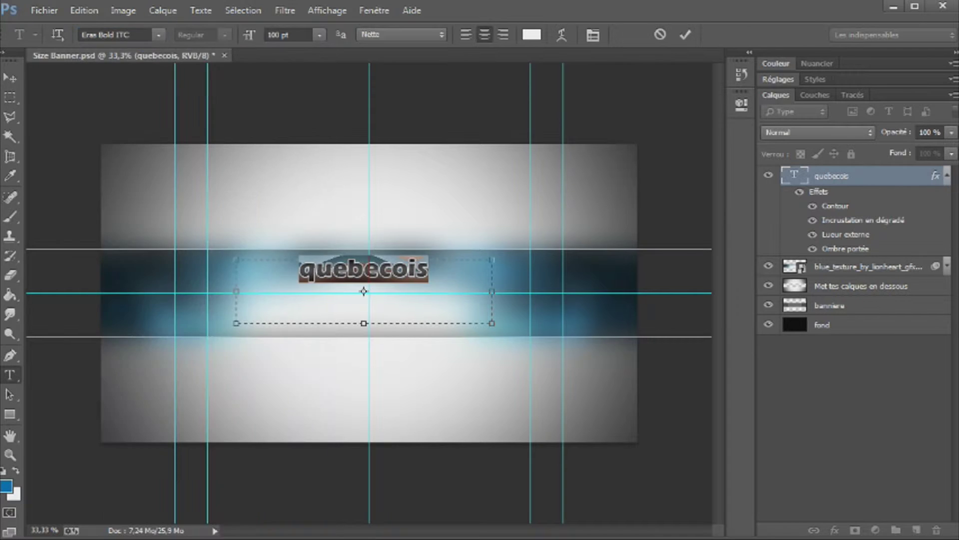
left_click(158, 35)
scroll(200, 290, "down", 3)
left_click(138, 360)
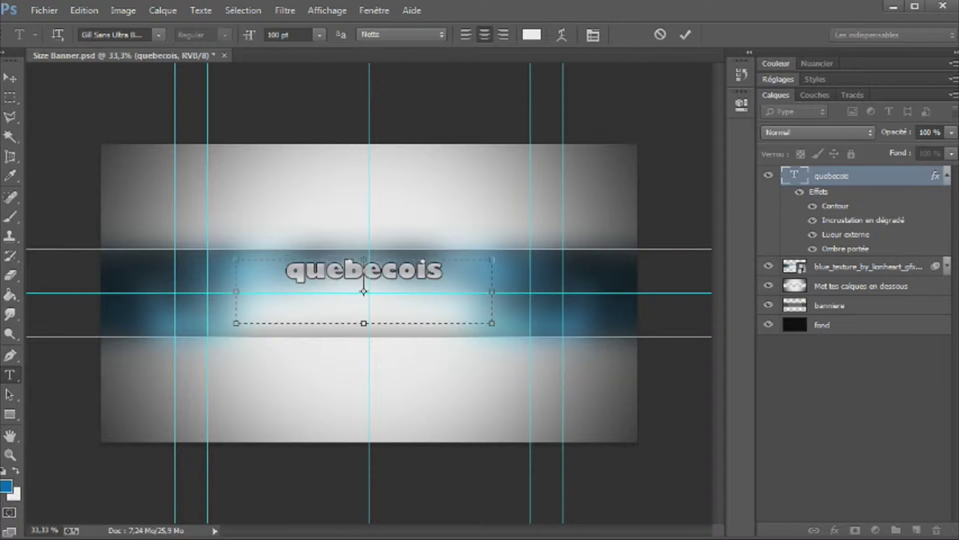
left_click(158, 35)
Try the Terminal font, then settle on Verdana for the title
scroll(200, 290, "down", 5)
scroll(200, 289, "down", 3)
scroll(200, 290, "down", 4)
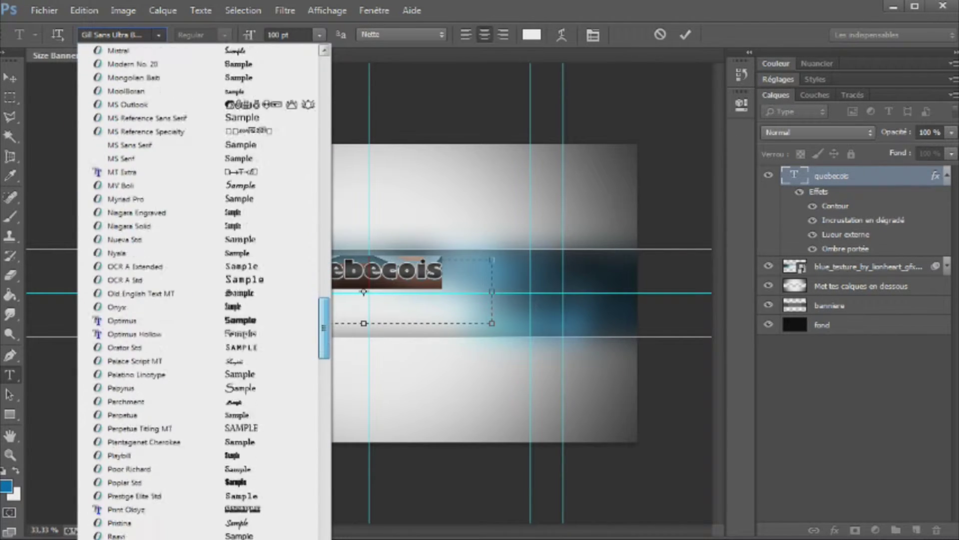
scroll(200, 289, "down", 5)
scroll(199, 290, "down", 2)
left_click(121, 455)
left_click(158, 35)
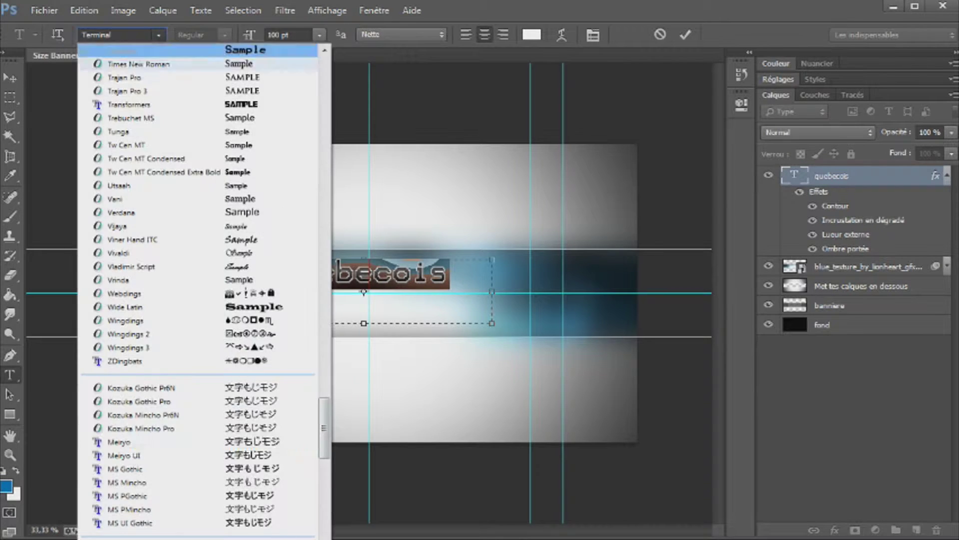
scroll(150, 509, "up", 2)
left_click(120, 280)
Set the Verdana font style to Bold after briefly trying Bold Italic
left_click(224, 35)
left_click(200, 88)
left_click(225, 35)
left_click(200, 75)
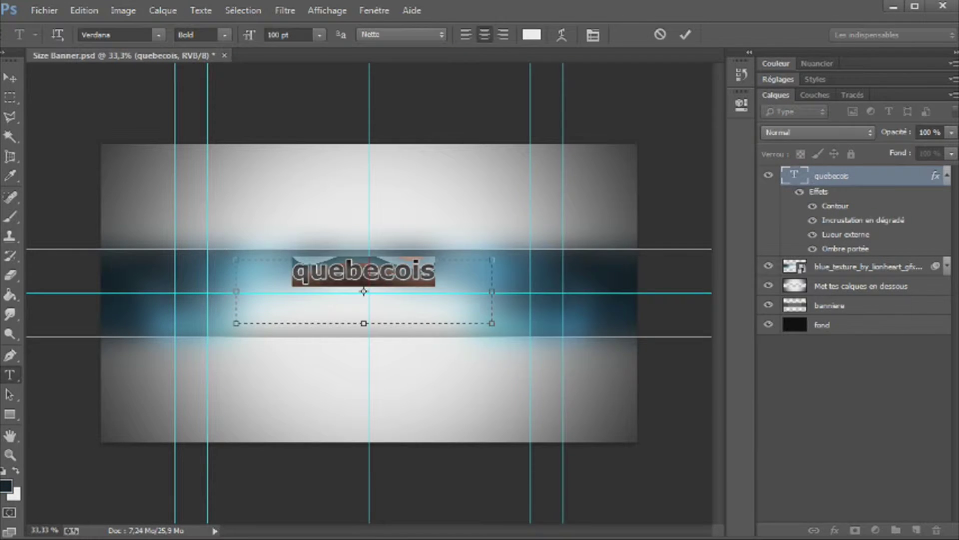
Give the title a dark text colour and move it lower in the banner
left_click(531, 34)
left_click(617, 358)
left_click(844, 179)
left_click(10, 77)
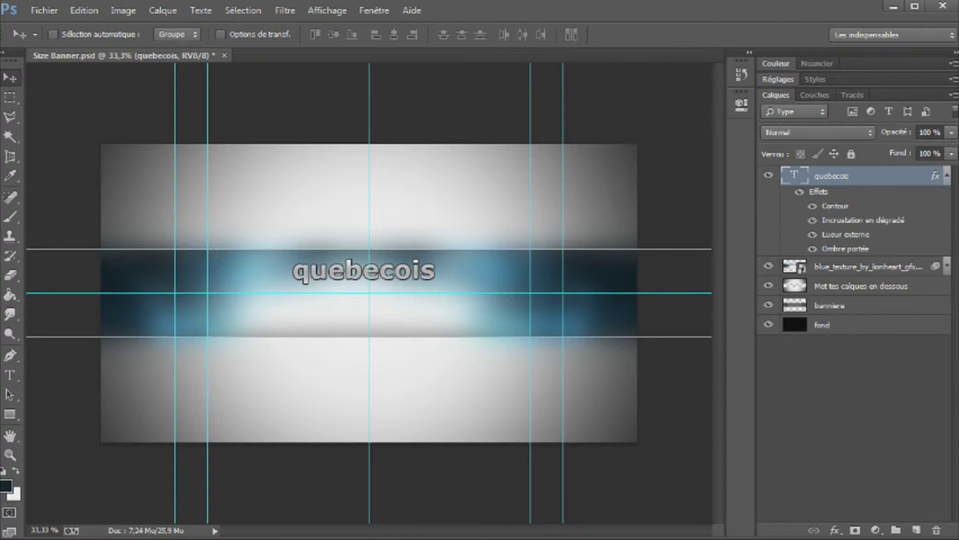
left_click_drag(365, 265, 371, 299)
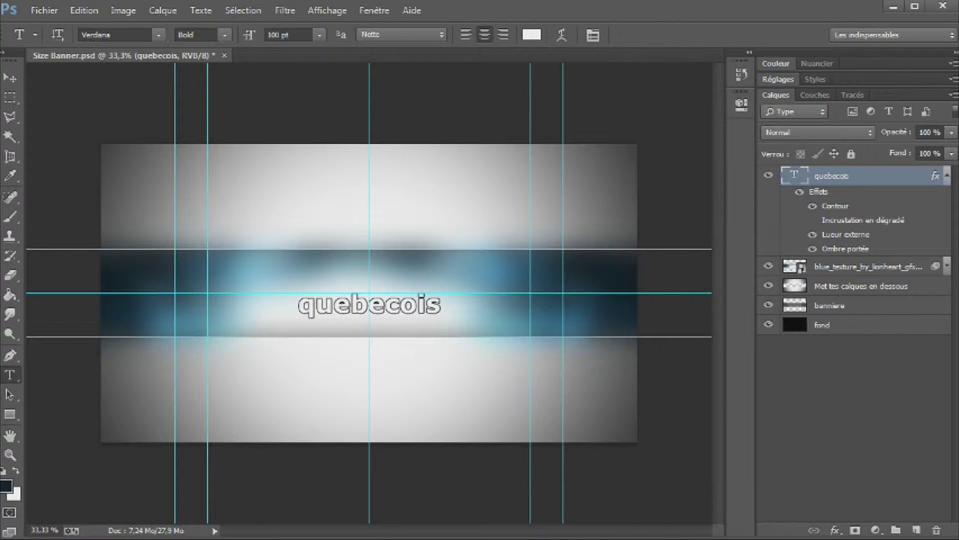
Retype the title as Quebecois, then replace the letters after Q with UEBECOIS
double_click(368, 305)
key("BackSpace")
type("Quebecois")
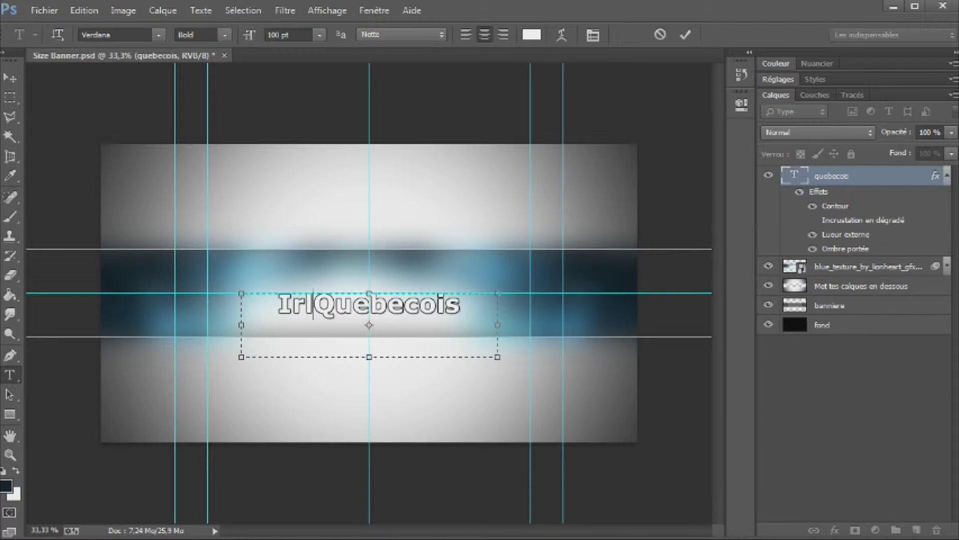
key("shift+Left")
key("shift+Left")
key("shift+Left")
key("shift+Left")
key("shift+Left")
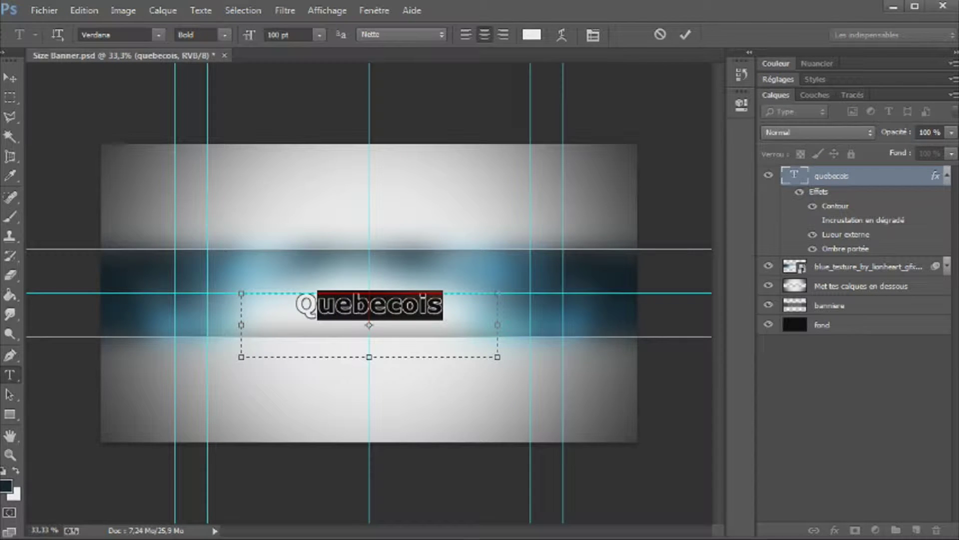
type("UEBECOIS")
key("ctrl+v")
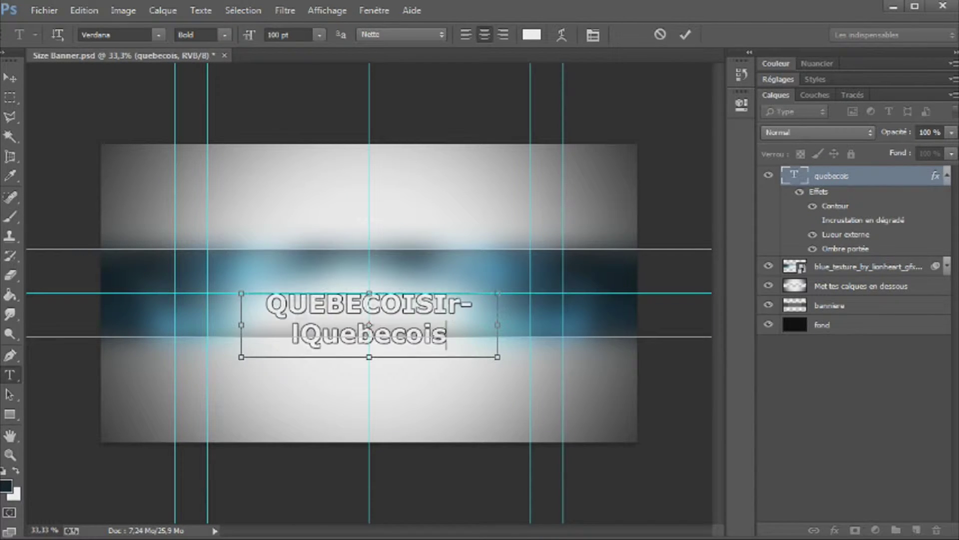
Delete the stray extra characters and commit the QUEBECOIS title text
key("shift+Up")
key("shift+Left")
key("BackSpace")
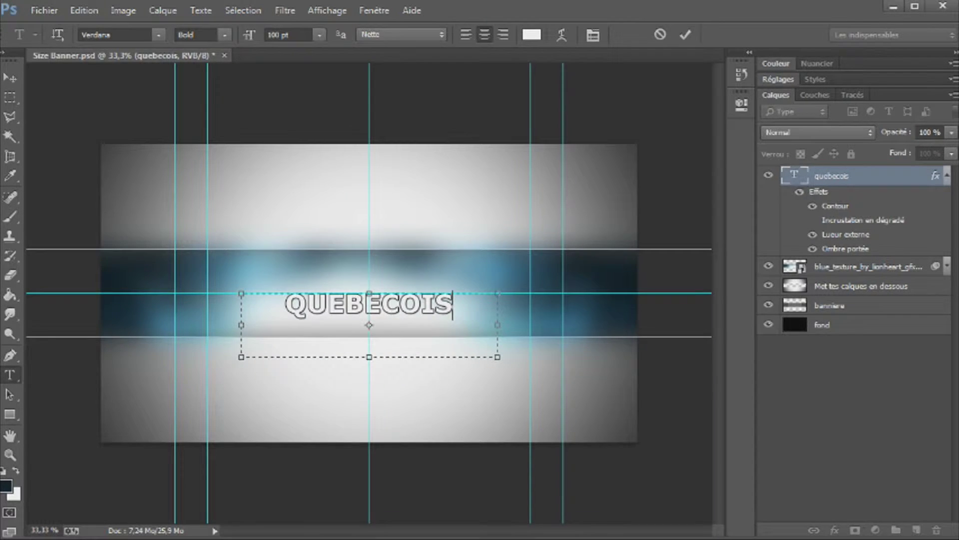
key("ctrl+Return")
right_click(839, 176)
Duplicate the QUEBECOIS layer as IRL and move the copy above QUEBECOIS
left_click(706, 83)
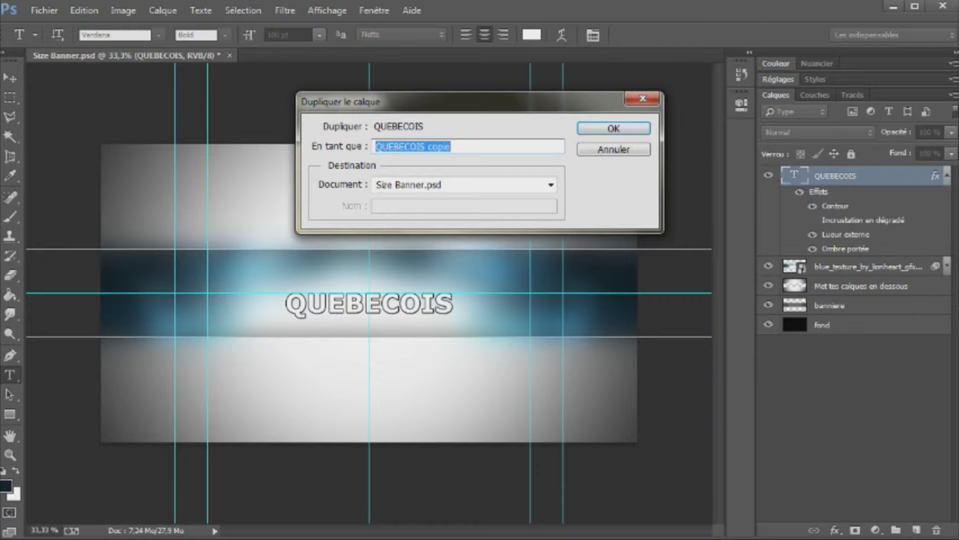
type("IRL")
key("Return")
key("v")
left_click_drag(370, 303, 369, 272)
Change the copied title's text to IRL and commit it
key("t")
left_click(381, 283)
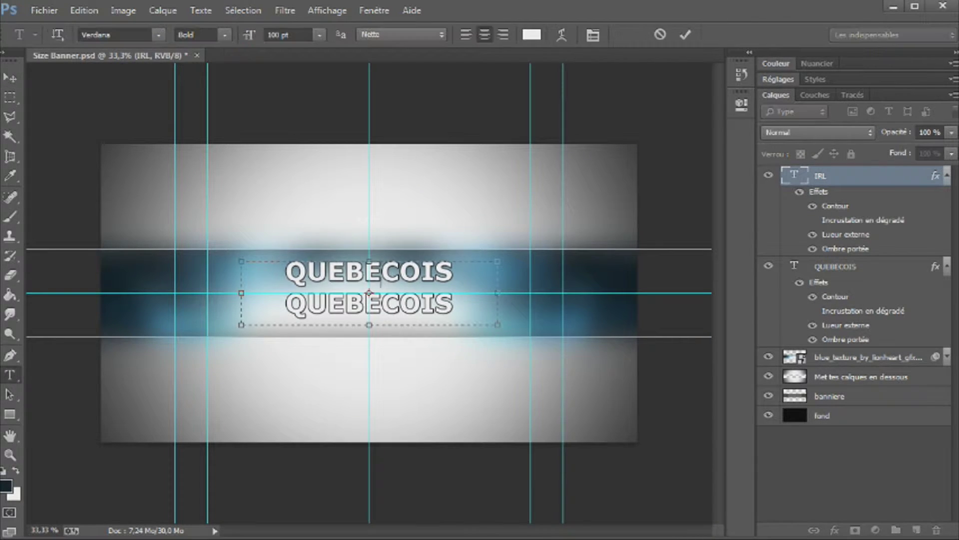
key("ctrl+a")
type("IRL")
key("ctrl+Return")
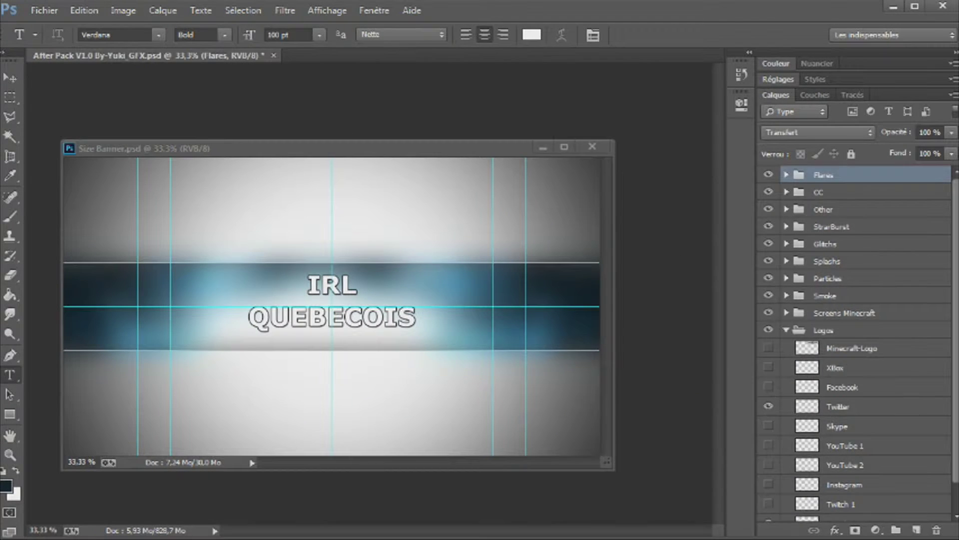
Copy the Twitter logo layer from the pack into the banner, left of the title
left_click_drag(838, 389, 378, 335)
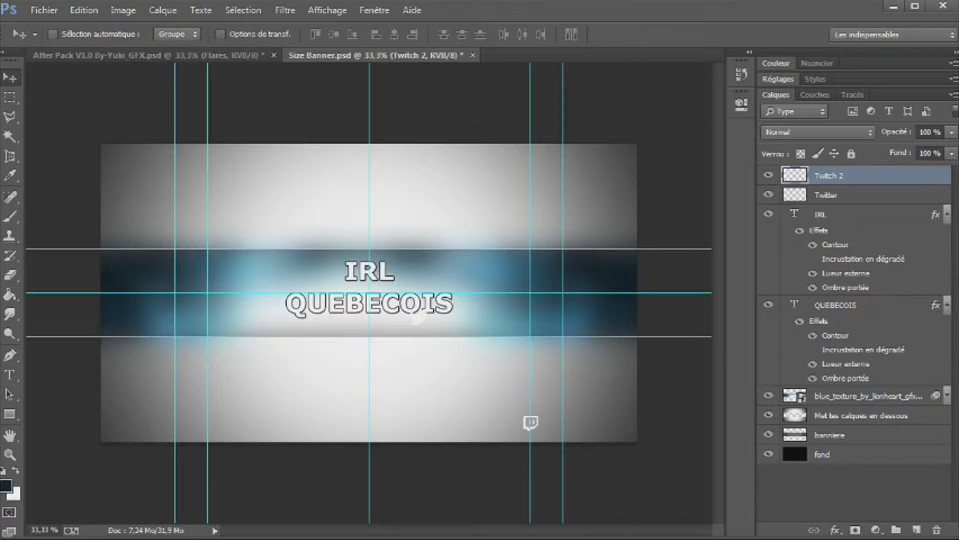
left_click(826, 195)
left_click_drag(417, 316, 375, 300)
Shrink the Twitter icon with a manual transformation and apply it
left_click(84, 10)
left_click(115, 277)
left_click_drag(229, 258, 222, 264)
key("z")
key("Return")
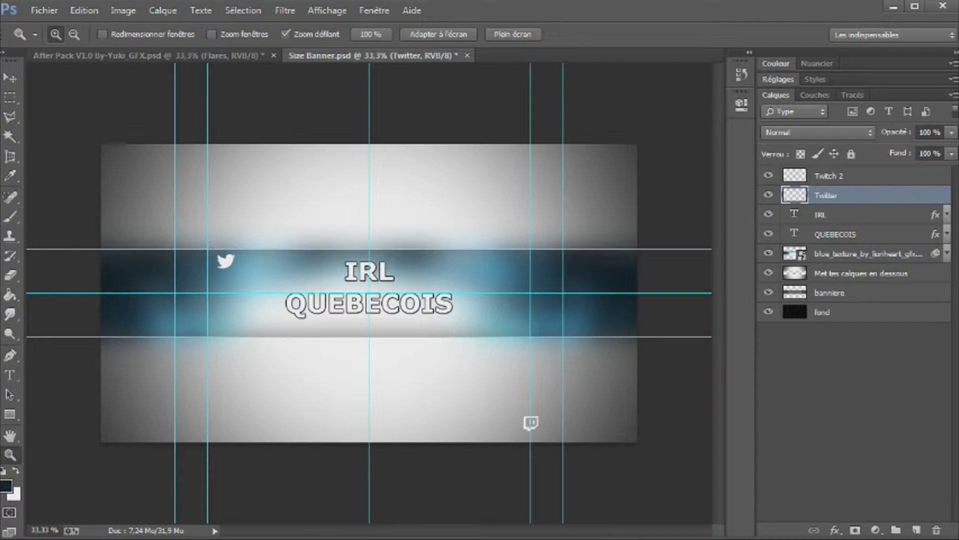
left_click(84, 10)
left_click(589, 394)
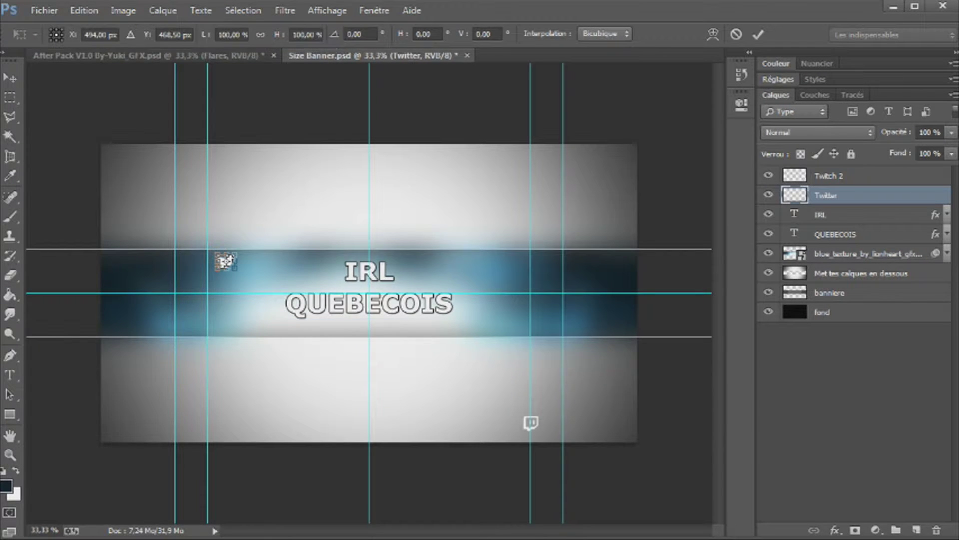
Set the Twitter icon's horizontal position to 300 px, confirm the resize and move it right
key("super")
key("Escape")
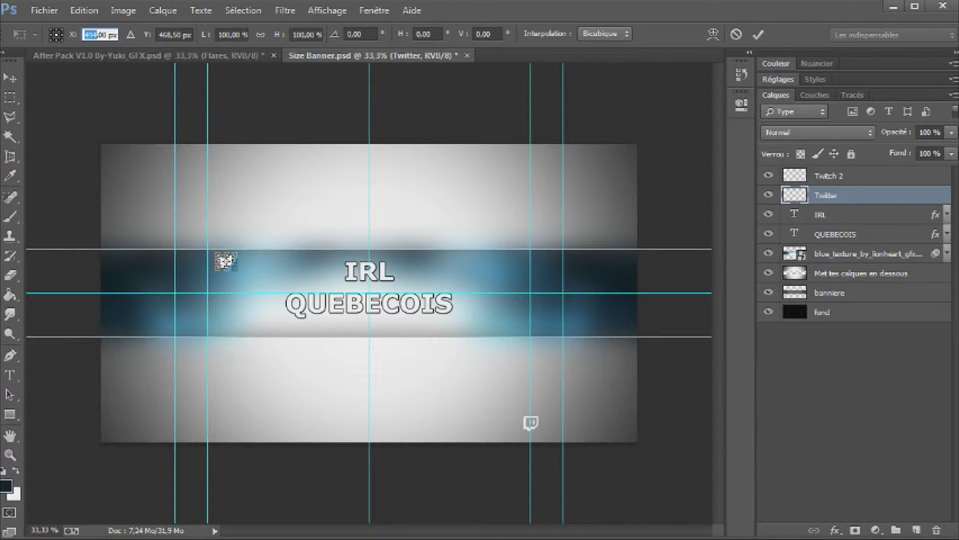
type("300")
key("Return")
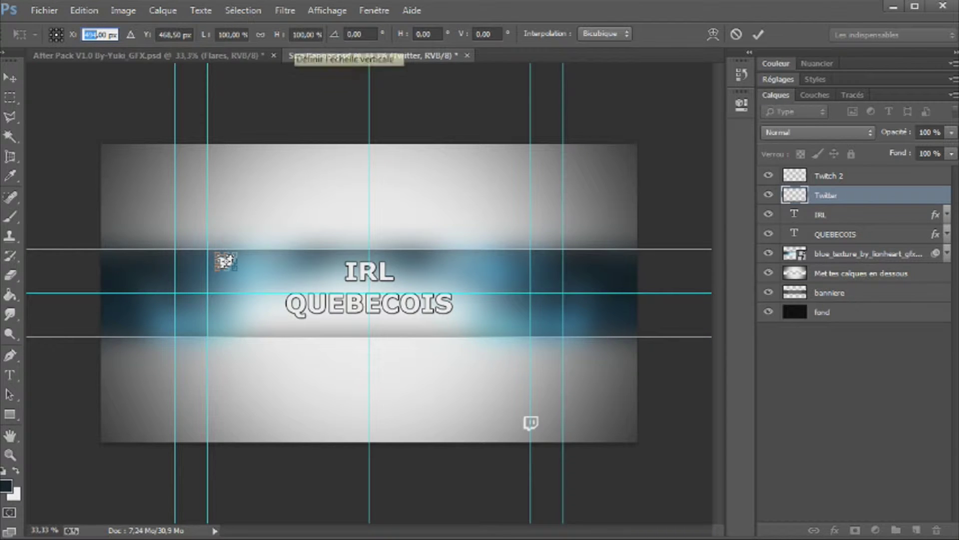
key("Return")
key("z")
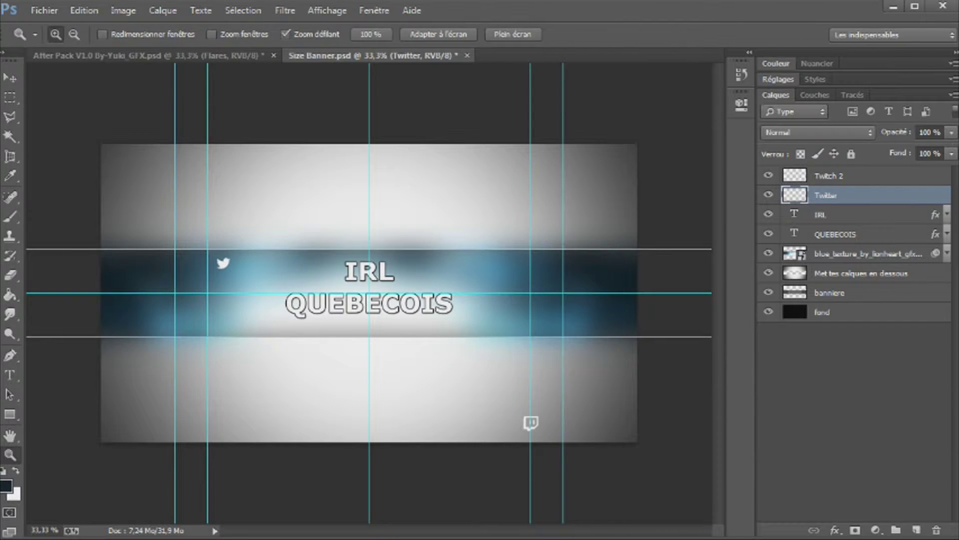
key("v")
left_click_drag(223, 263, 262, 261)
Move the Twitch icon up into the blue band and nudge the Twitter icon slightly right
key("alt+bracketright")
left_click_drag(530, 422, 483, 260)
left_click(84, 10)
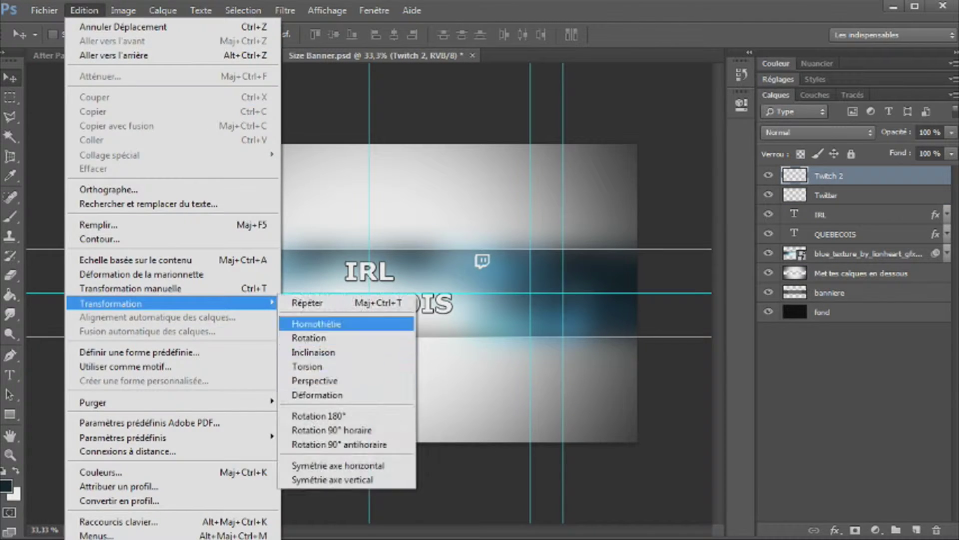
left_click(316, 324)
key("Return")
left_click_drag(482, 261, 485, 257)
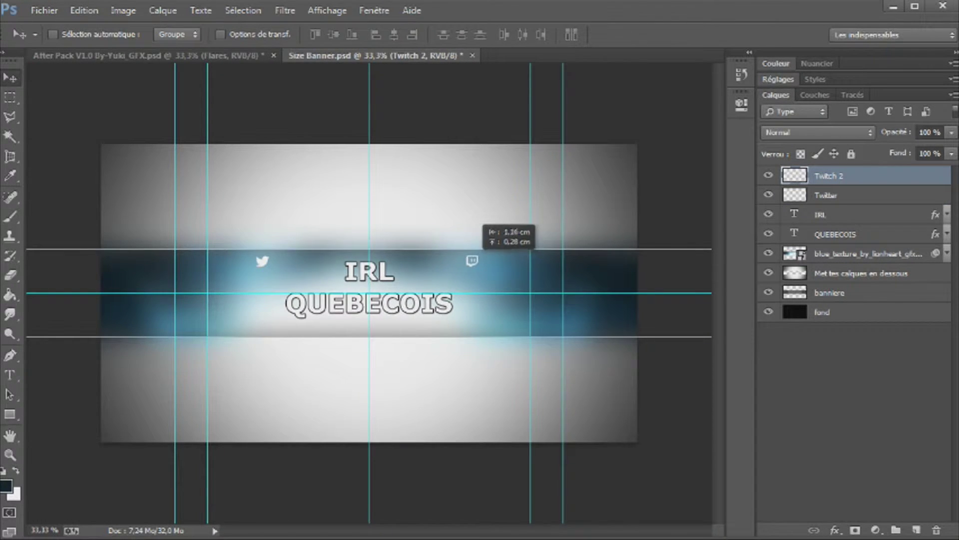
key("alt+bracketleft")
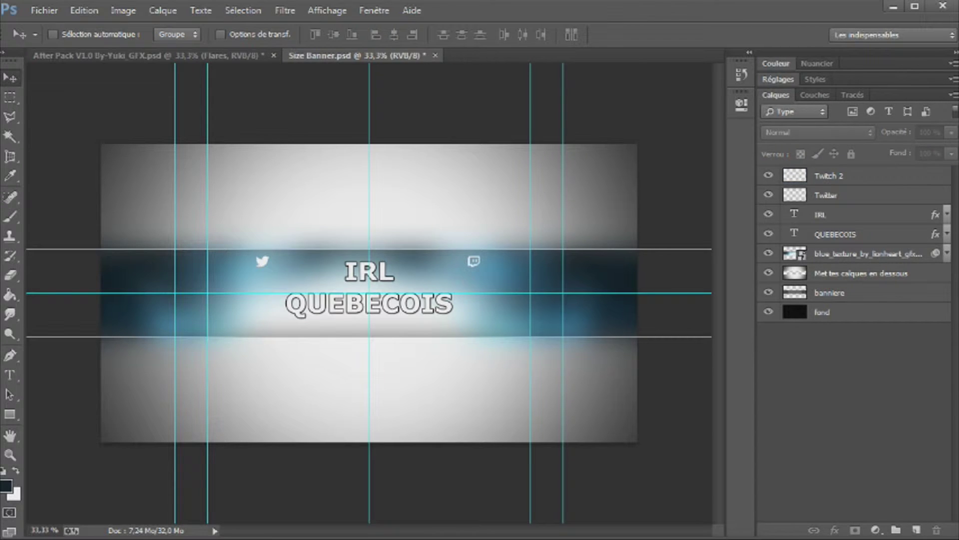
left_click_drag(278, 256, 281, 256)
Add the enlarged Twitter handle caption under the bird with stroke, outer glow and drop shadow
key("t")
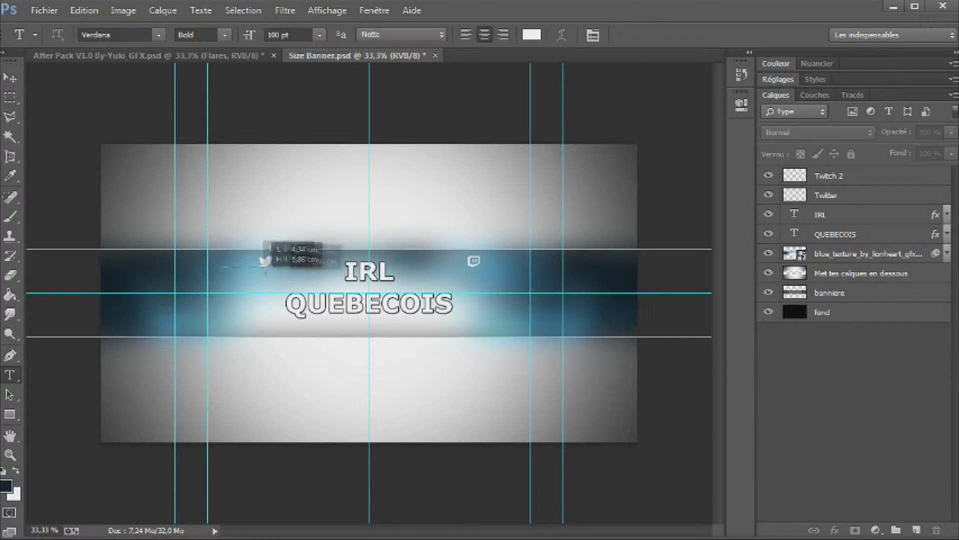
left_click(267, 274)
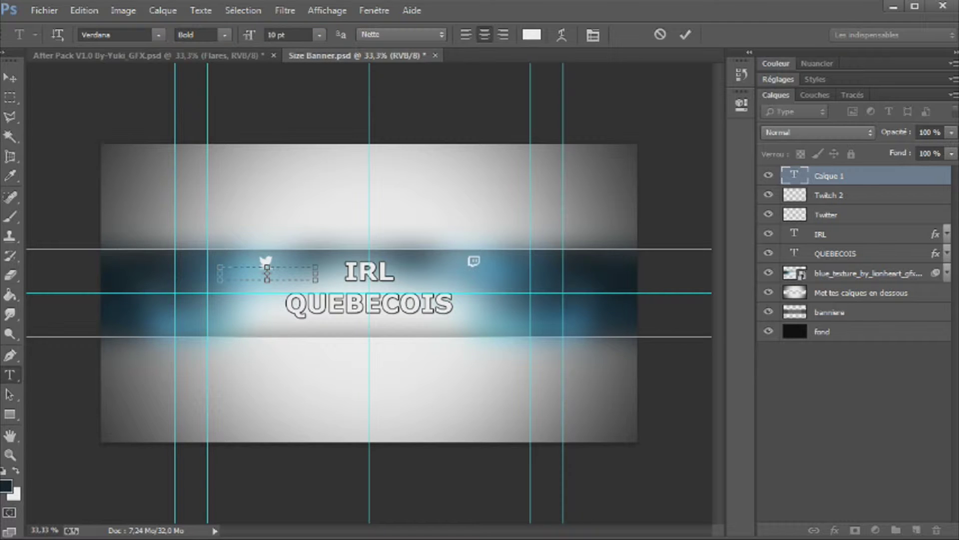
type("20")
key("shift+Up")
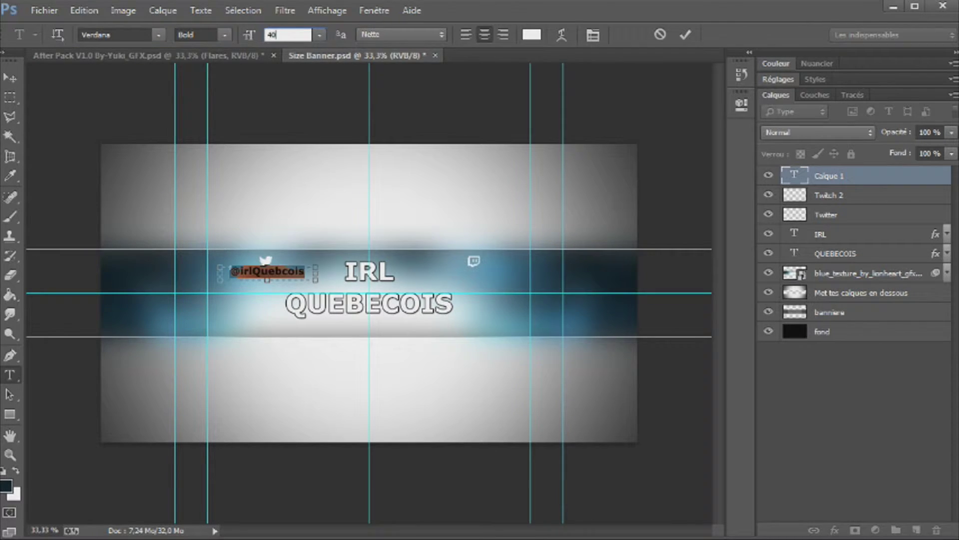
key("ctrl+Return")
key("v")
double_click(900, 175)
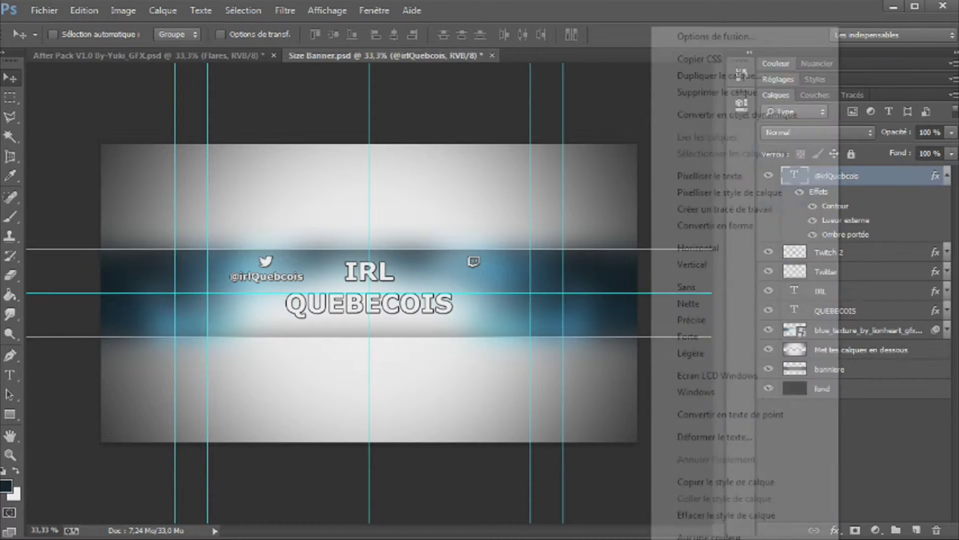
left_click(699, 75)
type("Twitch irlQuebecoi")
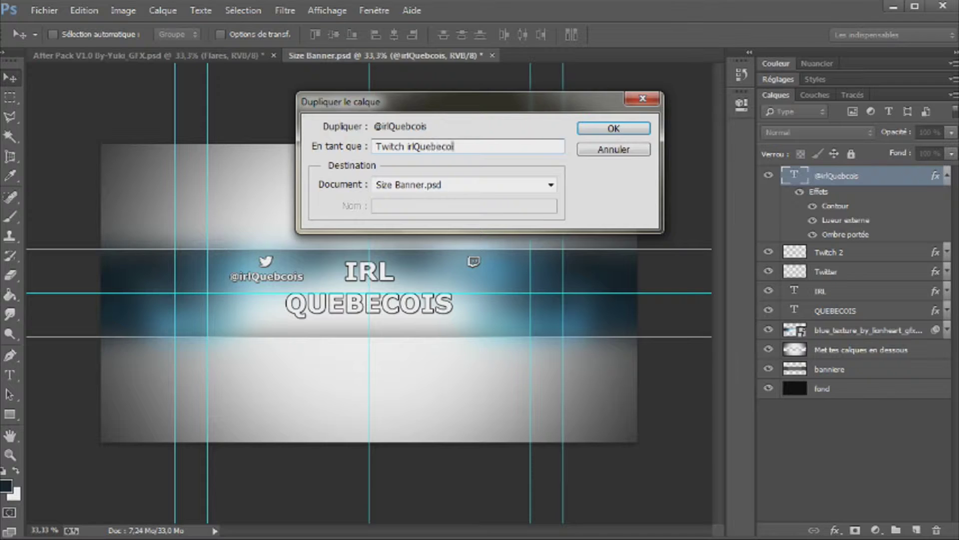
Name the duplicated caption layer and move it under the Twitch icon
type("s")
key("Return")
left_click_drag(266, 276, 474, 275)
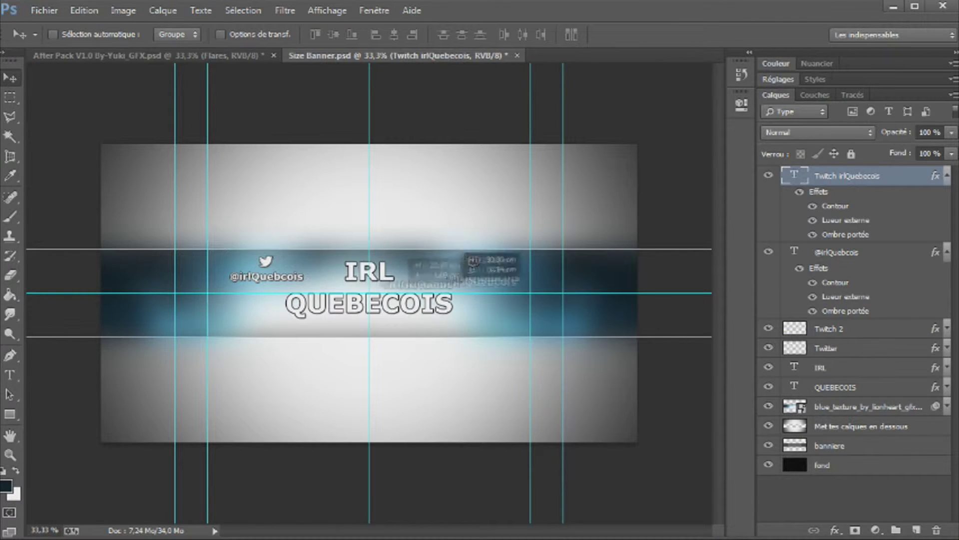
Edit the copied caption's wording, then draw a new text box at the banner's bottom
key("t")
left_click(468, 275)
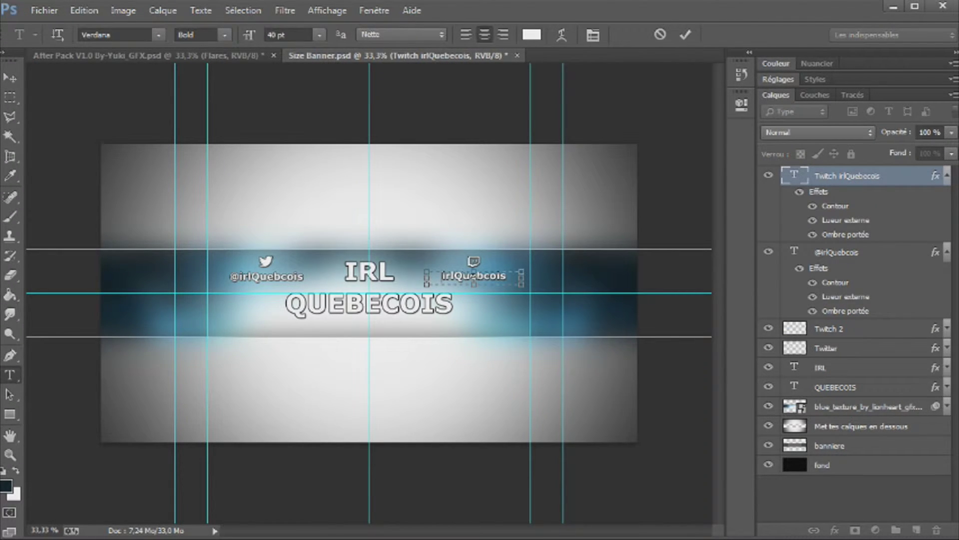
key("Escape")
key("v")
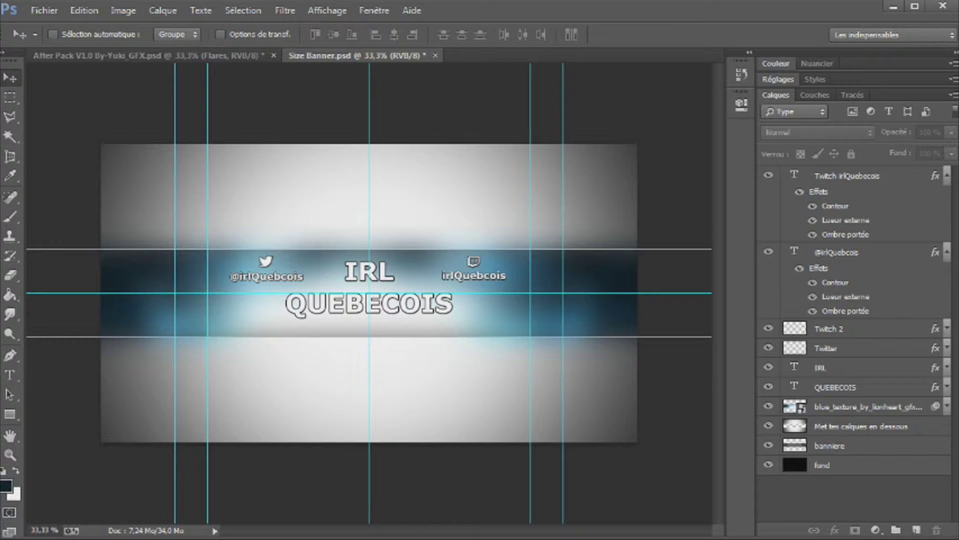
key("t")
left_click_drag(285, 422, 452, 435)
type("By-Yuki_GFX")
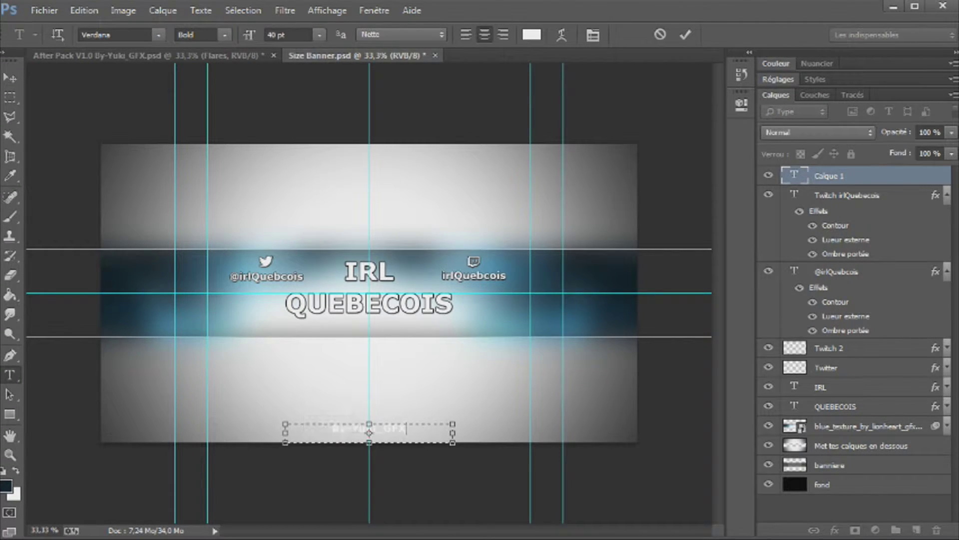
Make the bottom credit line black in the MV Boli font and commit it
left_click(531, 34)
left_click(479, 378)
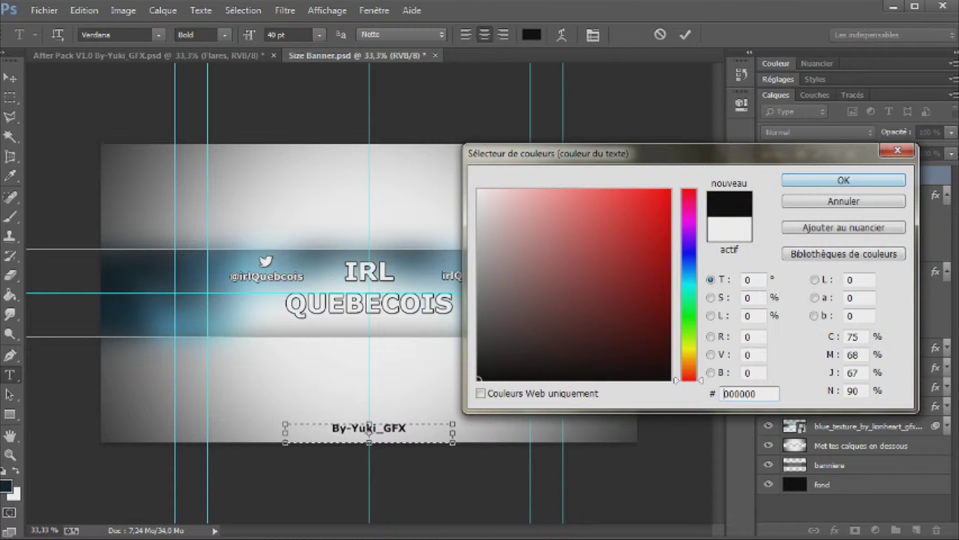
left_click(844, 180)
left_click(158, 35)
scroll(200, 250, "down", 10)
left_click(130, 226)
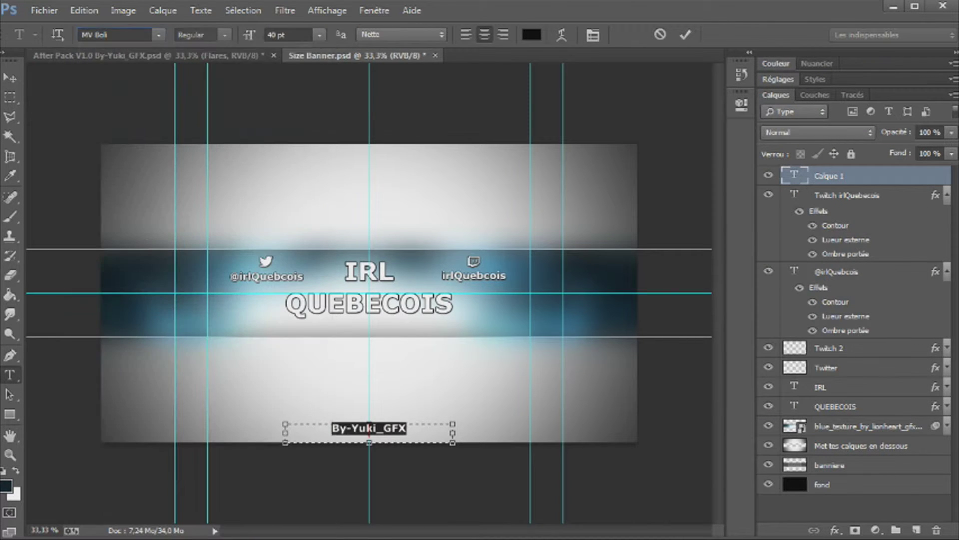
left_click(10, 77)
Duplicate the credit line layer and move the copy to the banner's top edge
left_click(392, 425)
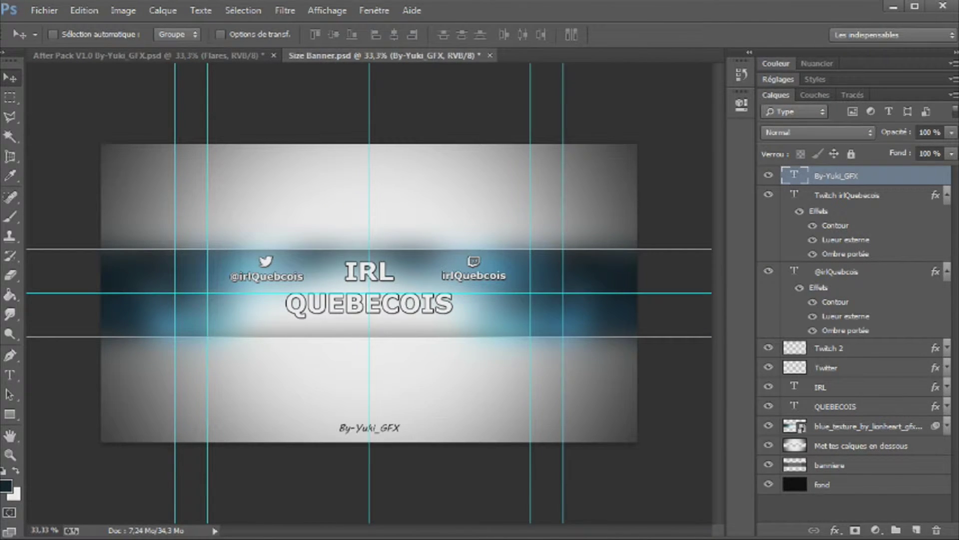
left_click(947, 194)
left_click(947, 214)
right_click(839, 176)
left_click(724, 75)
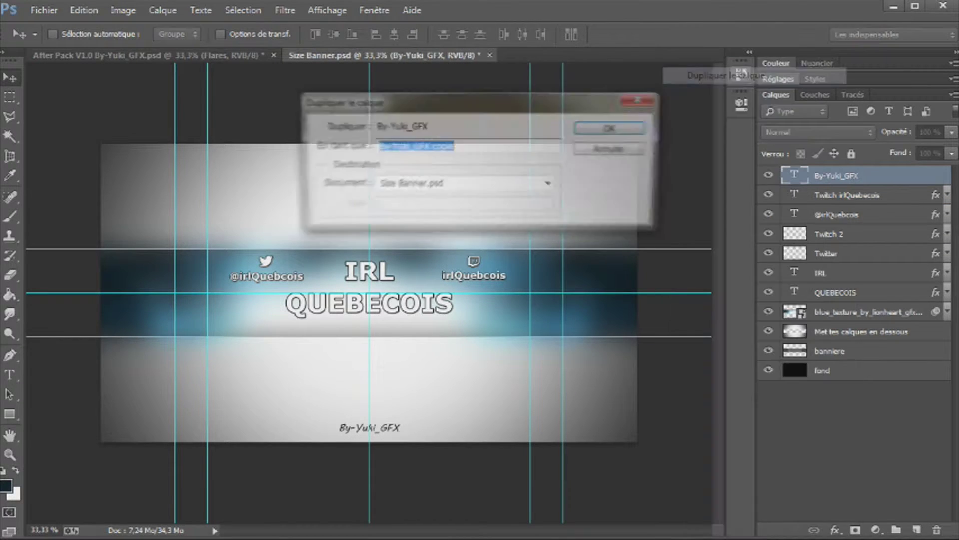
type("2")
key("Return")
left_click_drag(425, 391, 425, 120)
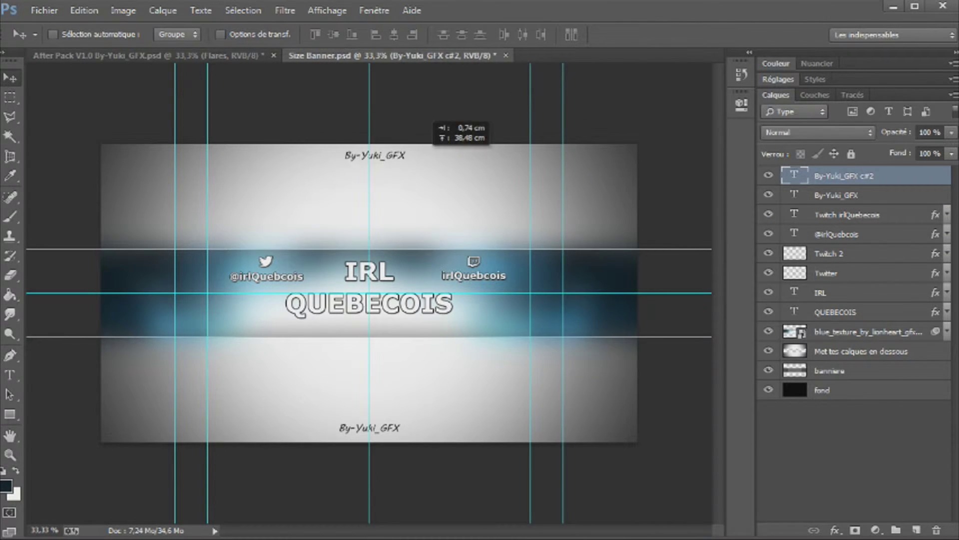
left_click(849, 449)
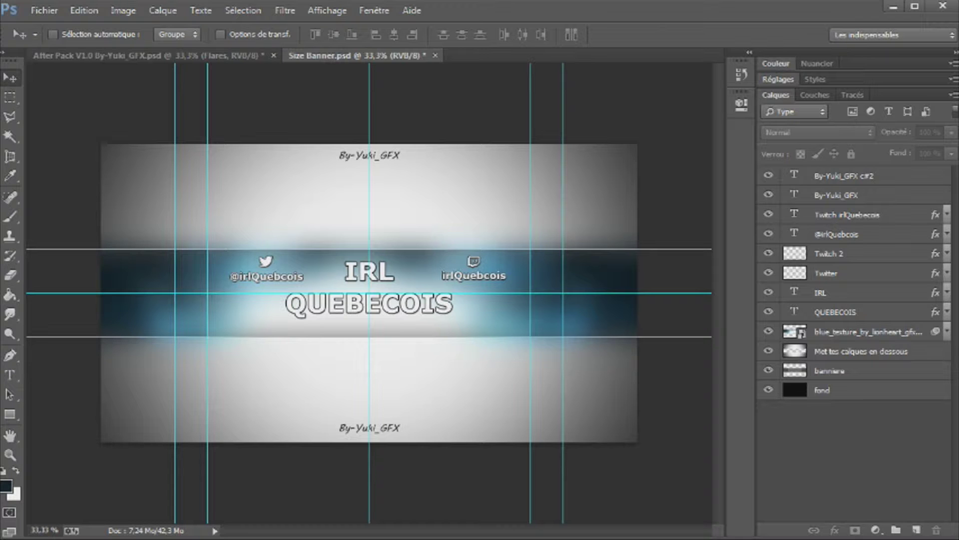
left_click(44, 10)
Save the banner as the Photoshop file 'Banner irlQuebecois' with maximum compatibility
left_click(74, 190)
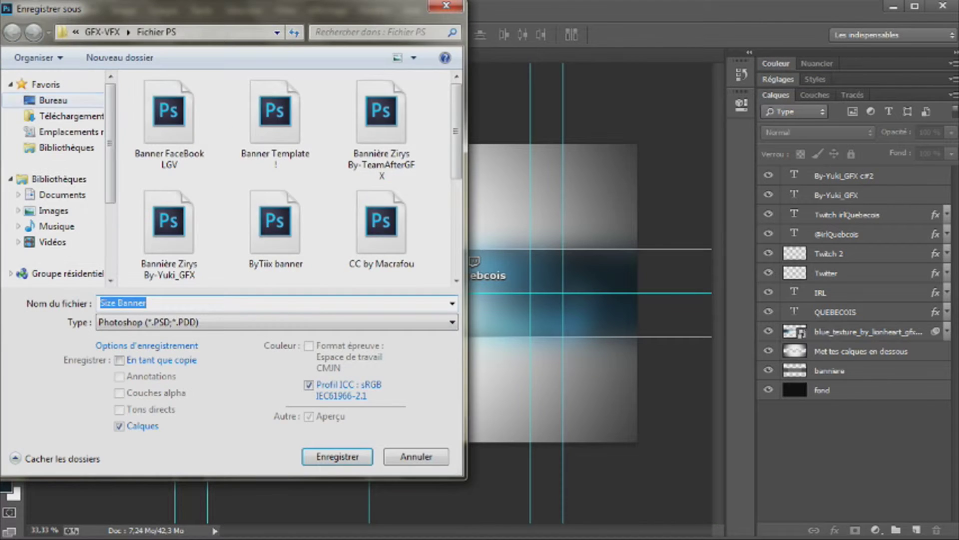
type("Banner irlQuebecois")
key("Return")
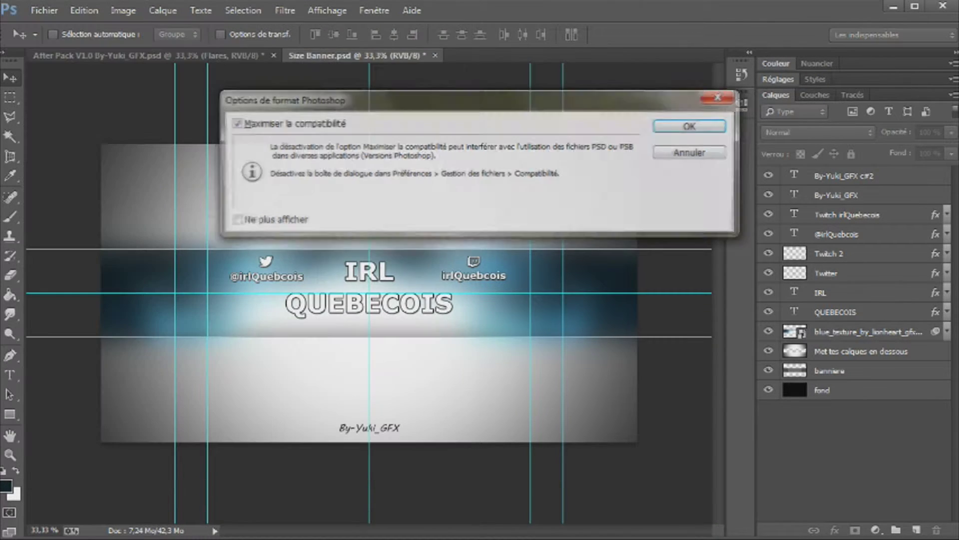
key("Return")
left_click(44, 10)
left_click(75, 190)
Save a PNG copy of the banner, then start a new document
left_click(44, 10)
left_click(75, 190)
left_click(275, 301)
left_click(150, 505)
left_click(325, 457)
left_click(681, 135)
left_click(44, 10)
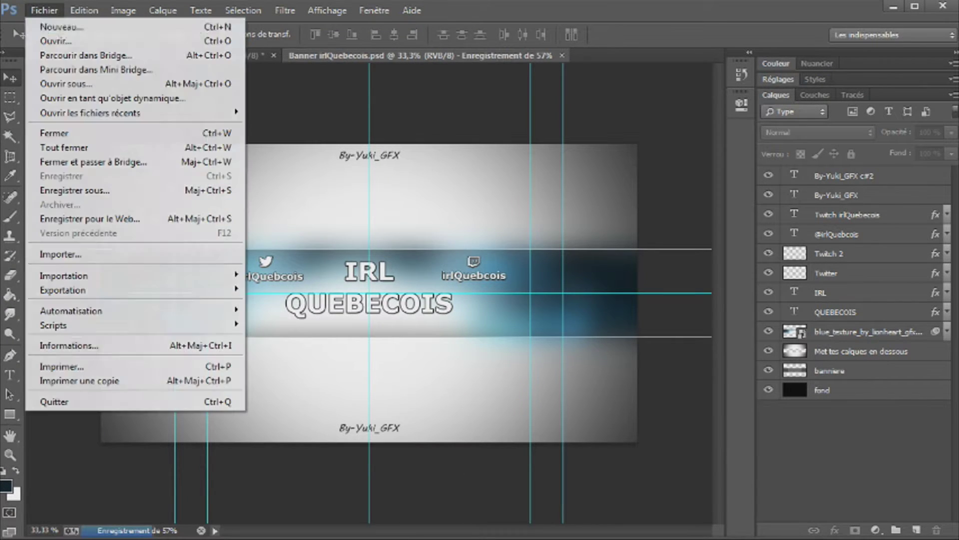
left_click(75, 24)
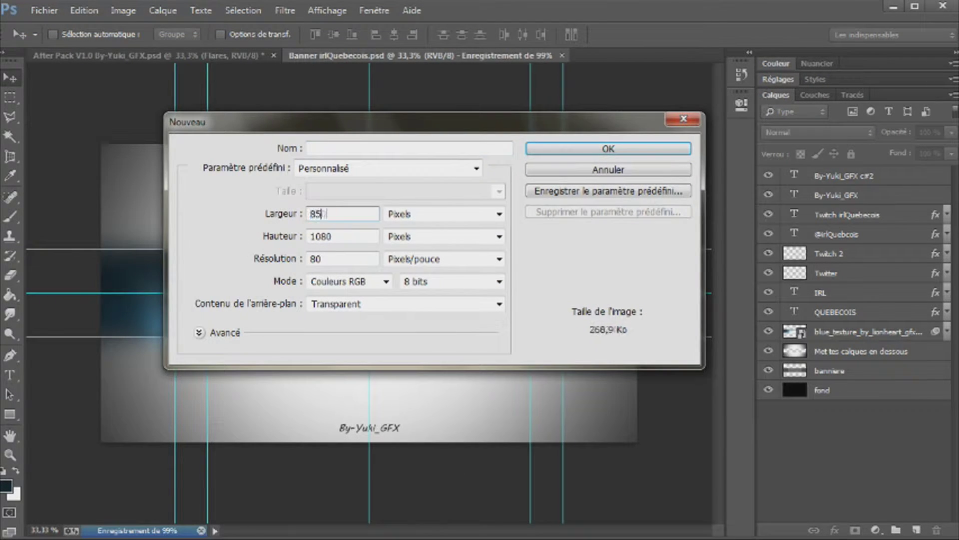
type("LOGO irlQue")
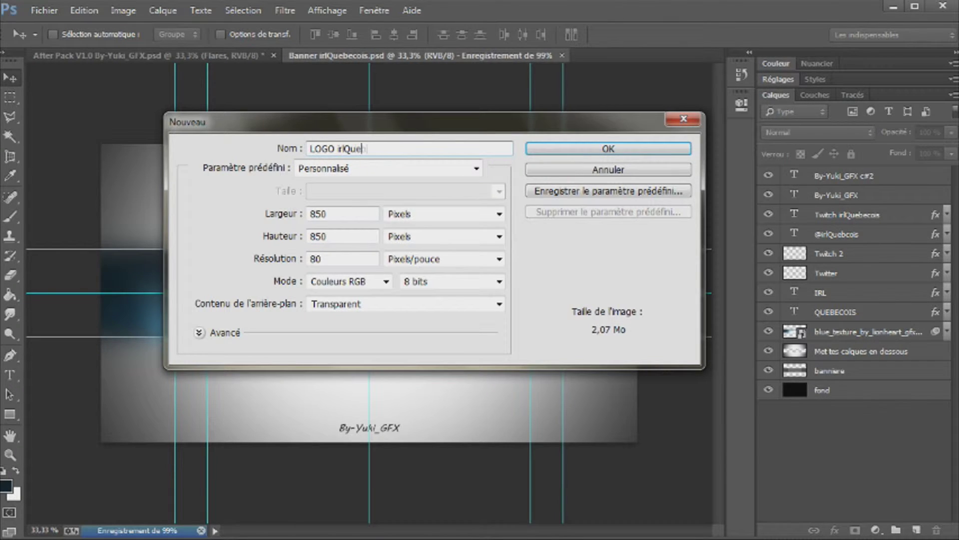
Create the 850×850 LOGO irlQuebecois document and drag the blue texture into it
type("becois")
key("Return")
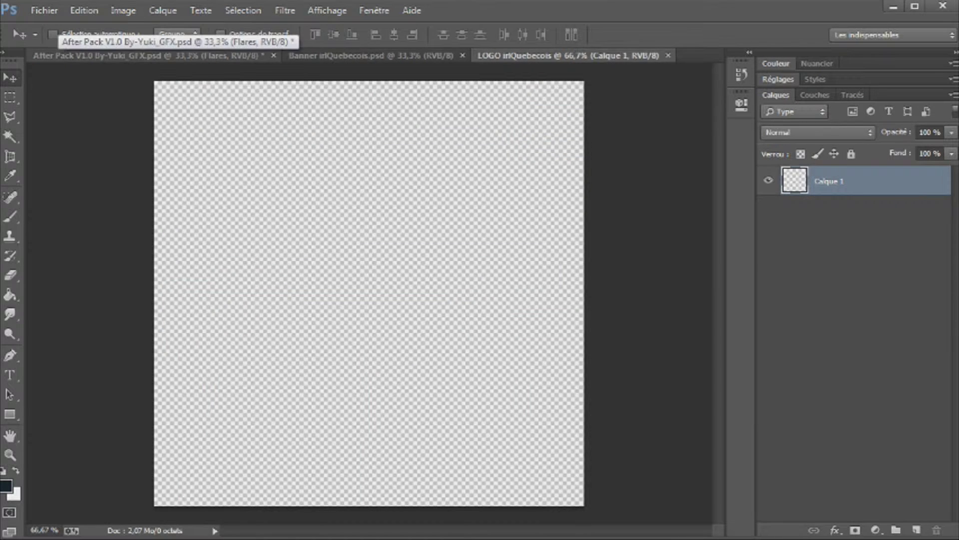
left_click(150, 56)
left_click(371, 56)
left_click_drag(568, 55, 166, 99)
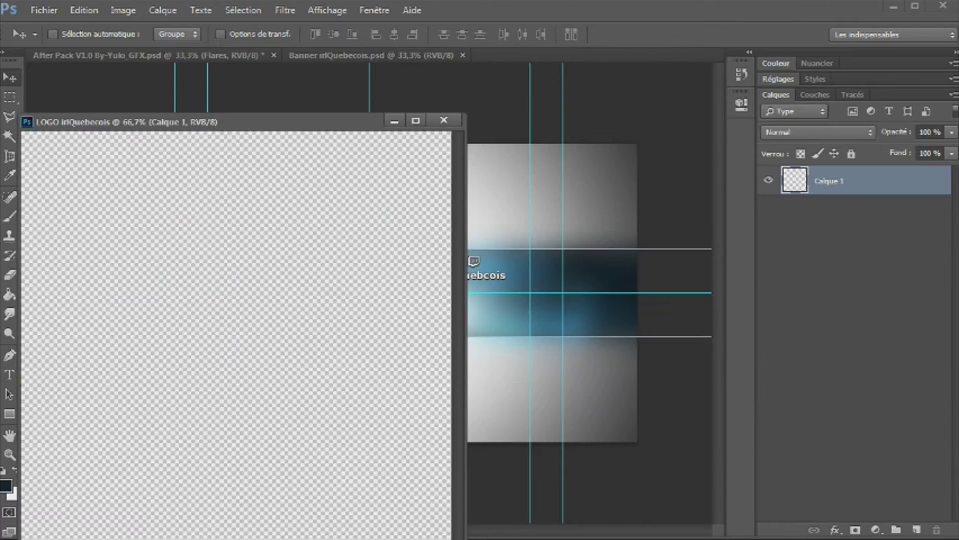
left_click_drag(850, 331, 285, 300)
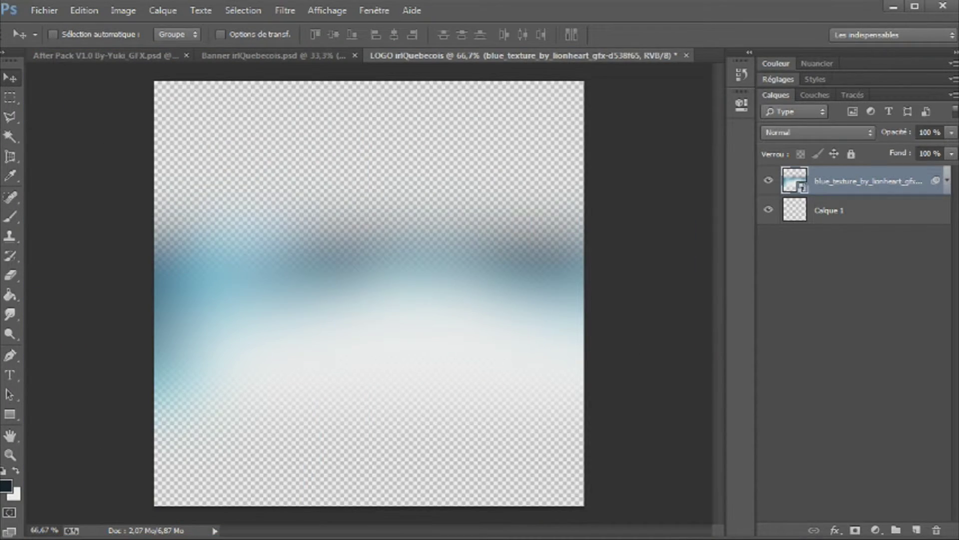
Skew and stretch the blue texture so it fills the logo canvas
left_click(44, 10)
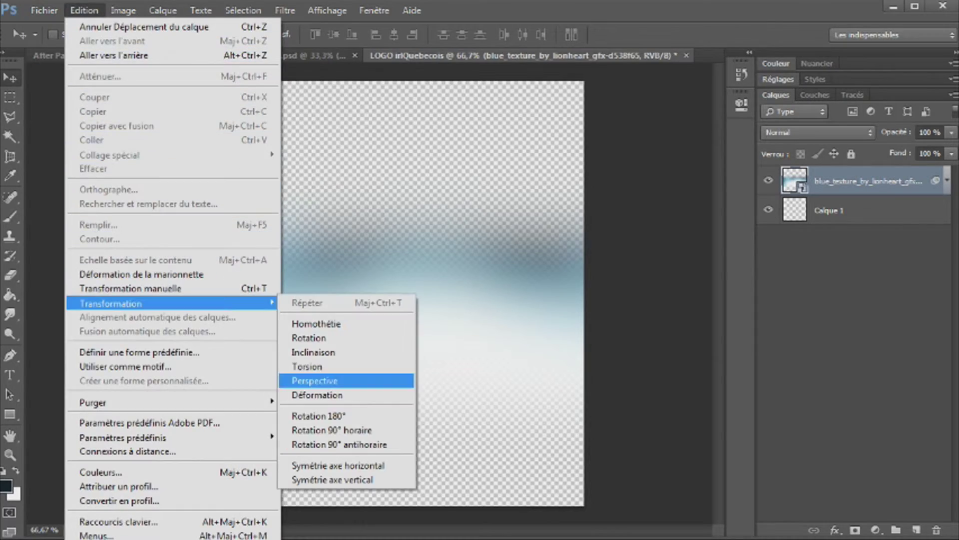
left_click(313, 351)
left_click(471, 298)
mouse_move(452, 405)
left_mouse_down()
mouse_move(452, 506)
mouse_move(382, 456)
left_mouse_up()
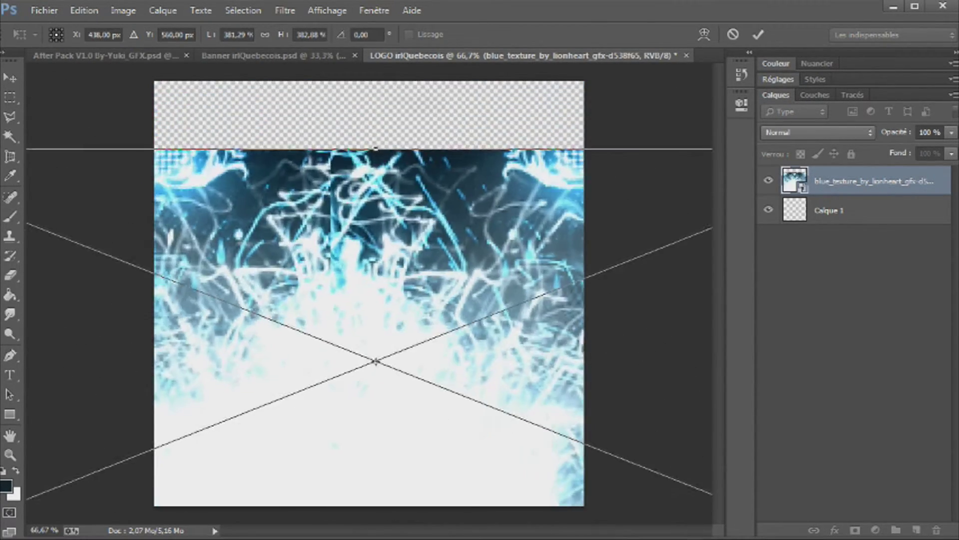
left_click_drag(381, 81, 393, 81)
key("Return")
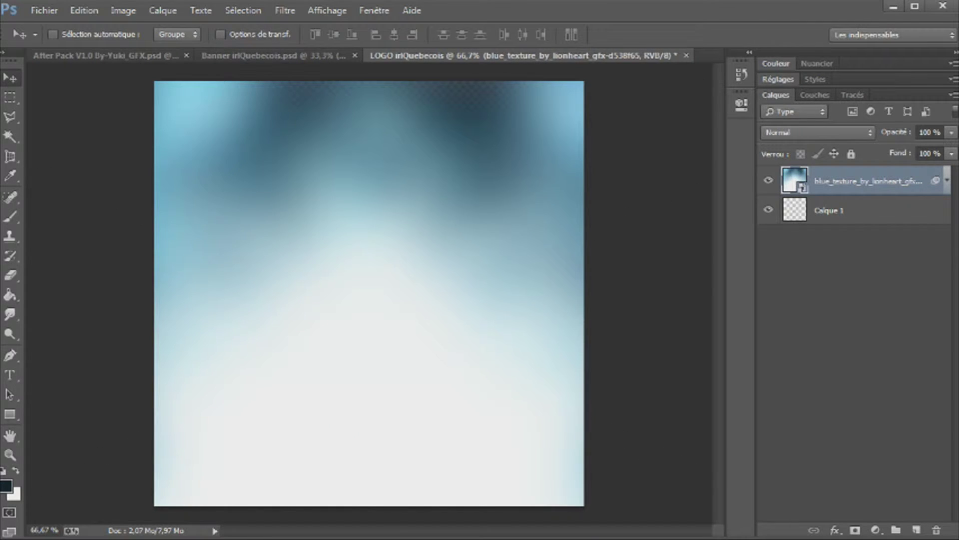
Rasterize the texture layer and smudge it into dark, soft swirls
left_click(10, 313)
right_click(867, 181)
left_click(699, 273)
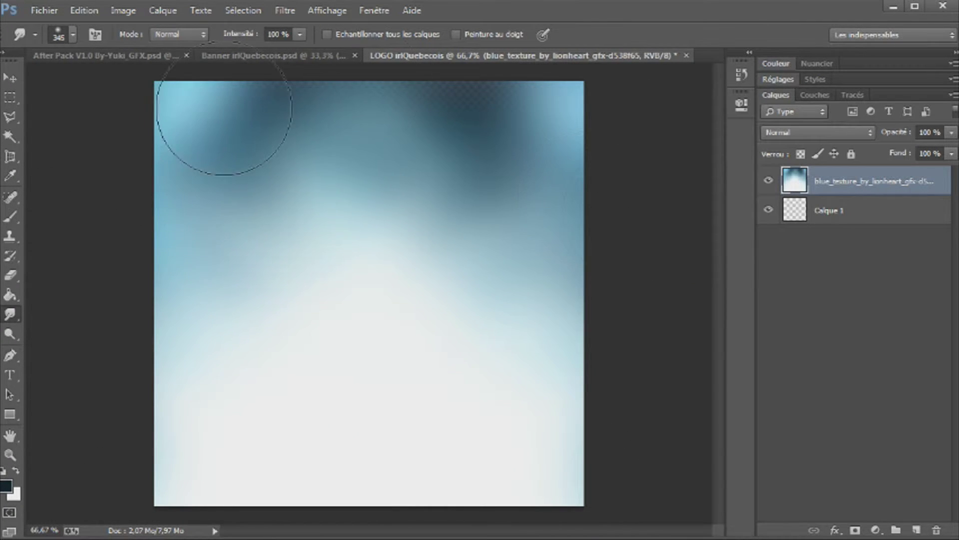
mouse_move(235, 110)
left_mouse_down()
mouse_move(479, 145)
mouse_move(600, 150)
left_mouse_up()
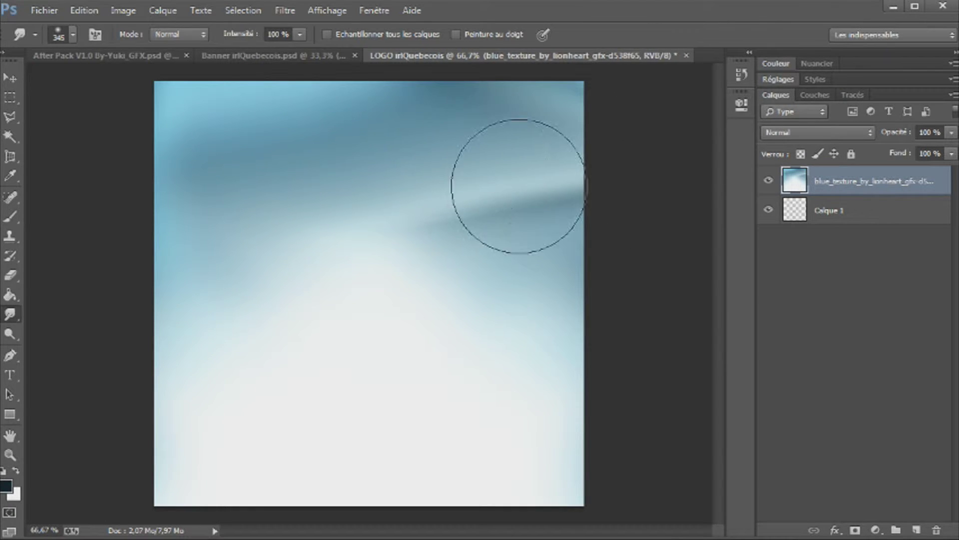
mouse_move(595, 160)
left_mouse_down()
mouse_move(496, 216)
mouse_move(574, 239)
left_mouse_up()
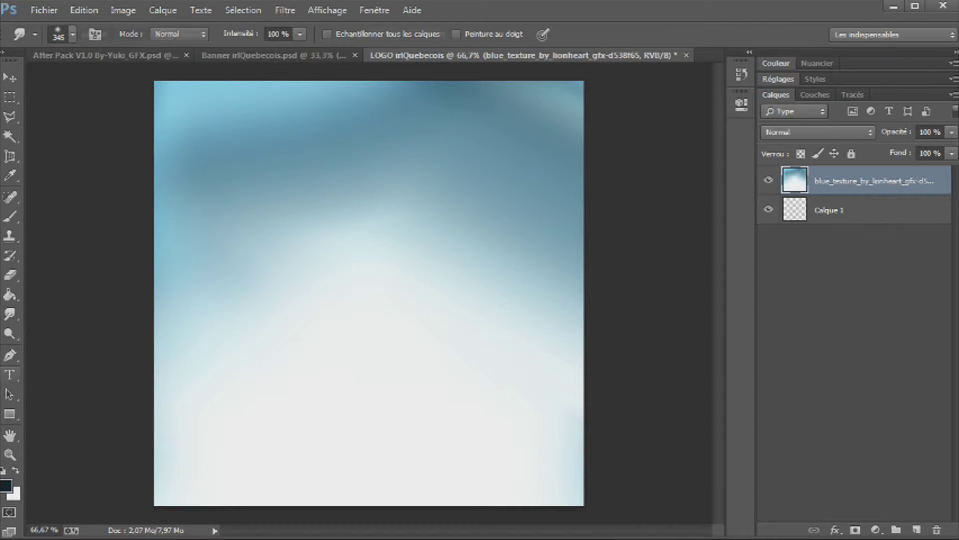
key("t")
left_click_drag(224, 151, 546, 230)
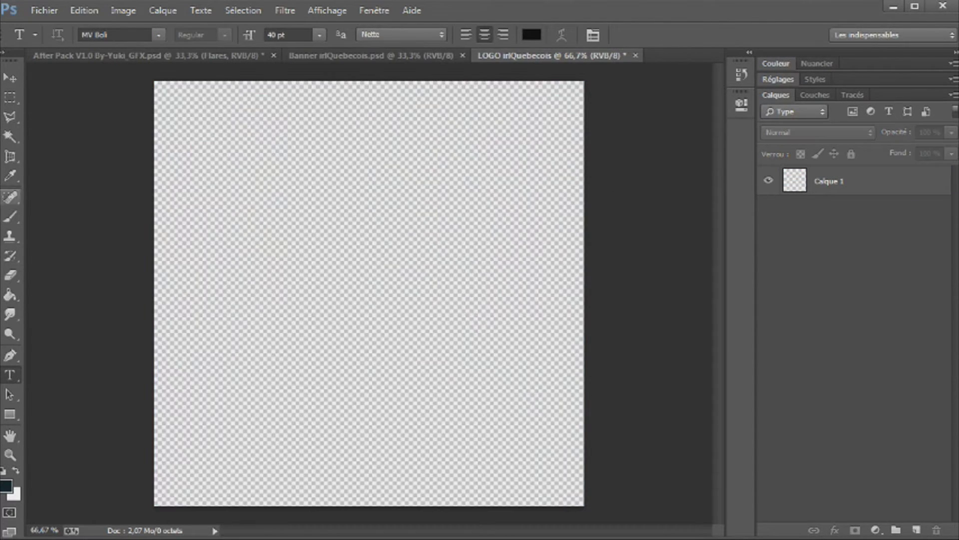
Type a large Q in a text box and centre it on the canvas
left_click_drag(210, 155, 528, 435)
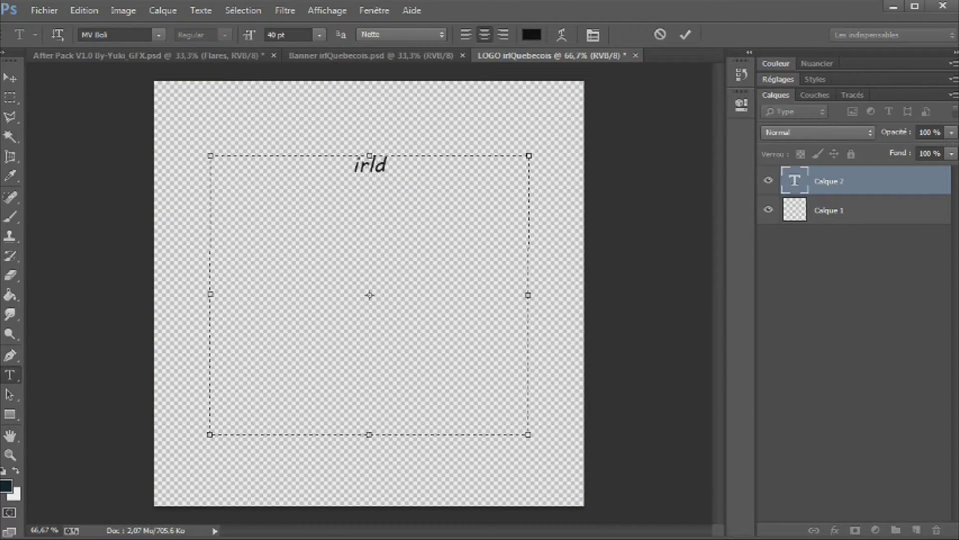
key("ctrl+a")
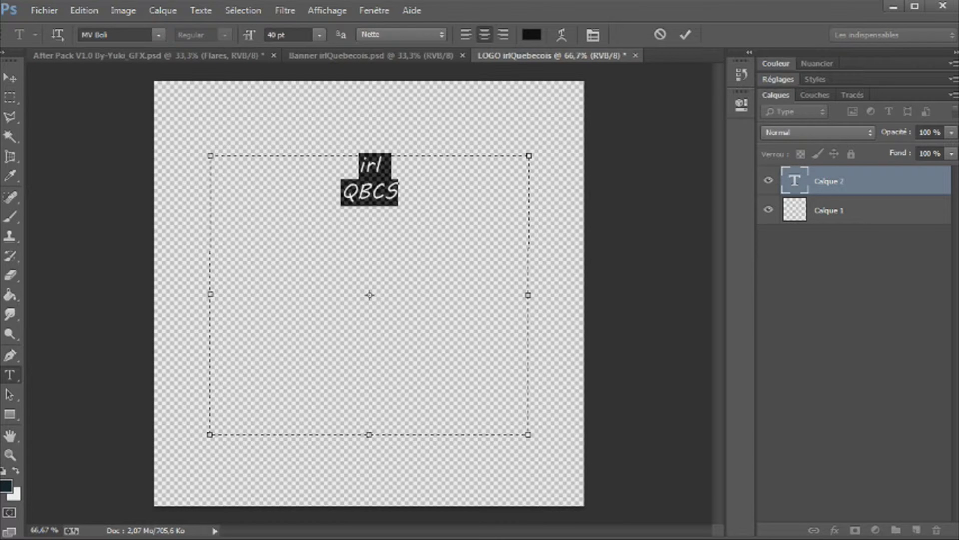
type("irlQuebecois")
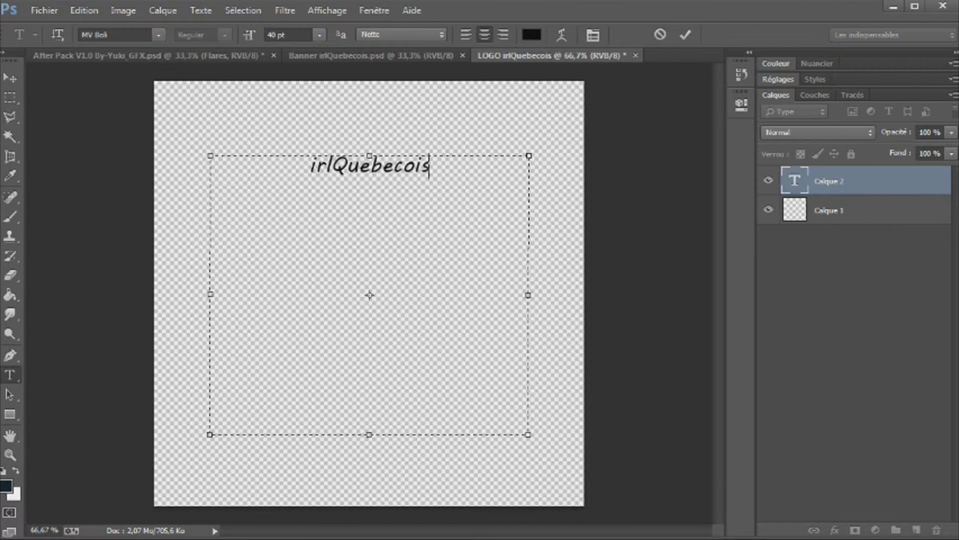
key("ctrl+a")
type("Q")
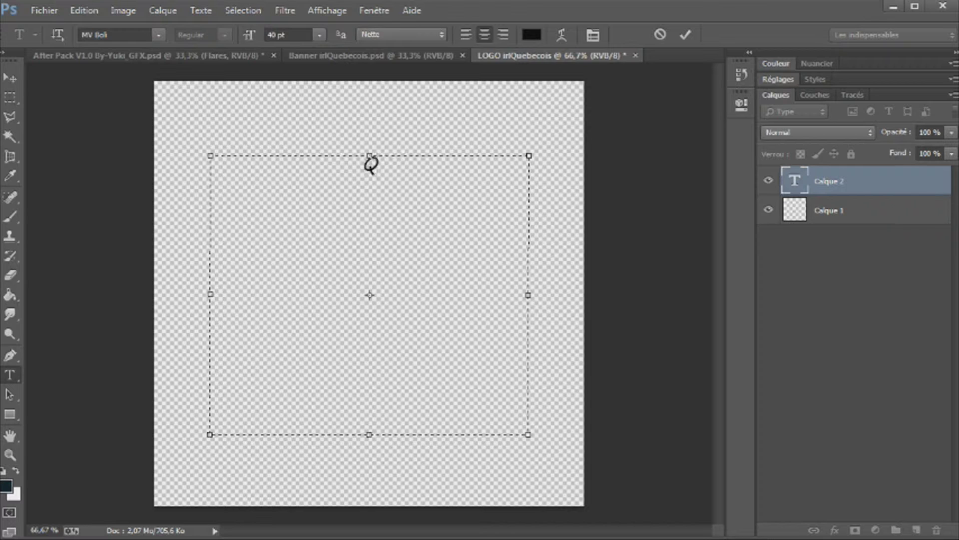
type("600")
key("Return")
left_click(10, 77)
key("Return")
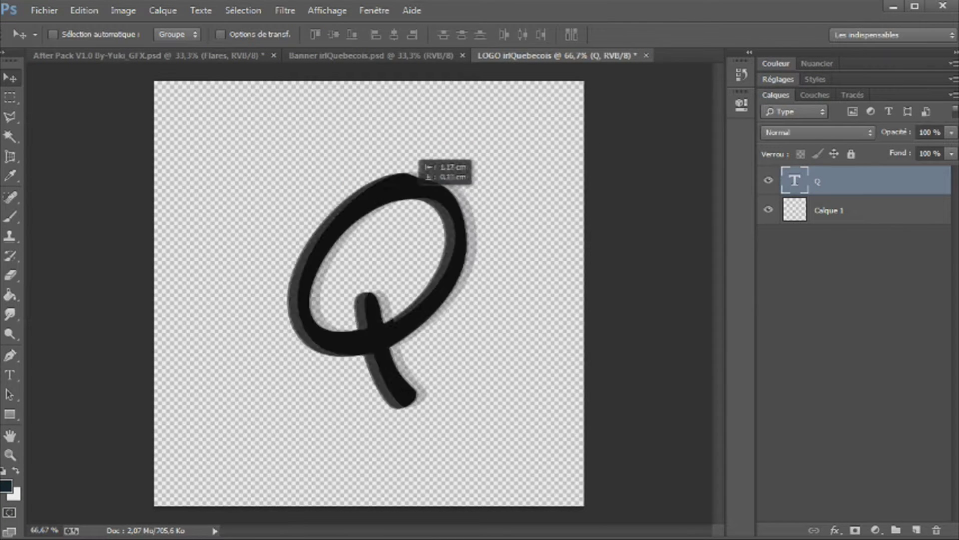
left_click_drag(470, 175, 450, 165)
Make the Q white and give it stroke, outer glow and drop shadow effects
double_click(795, 181)
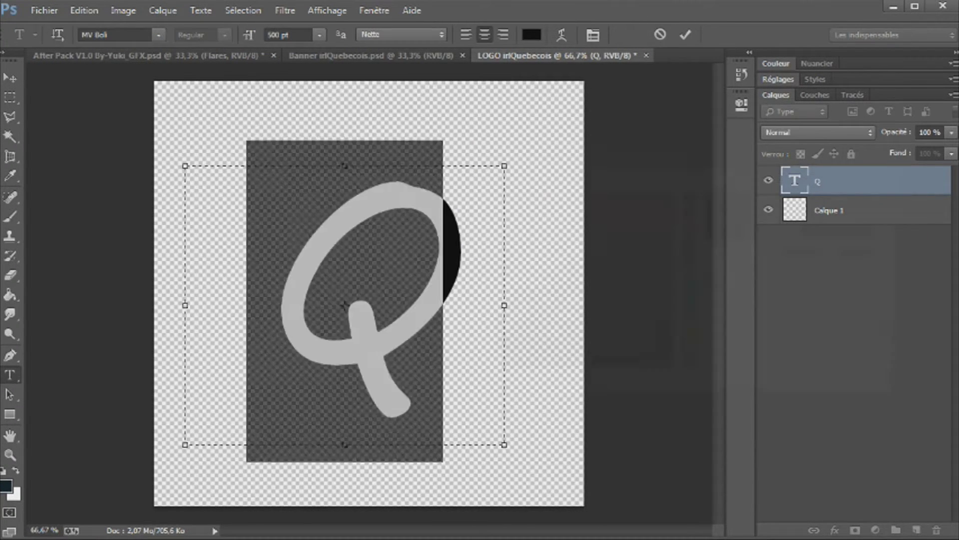
left_click(529, 34)
left_click(865, 182)
double_click(875, 180)
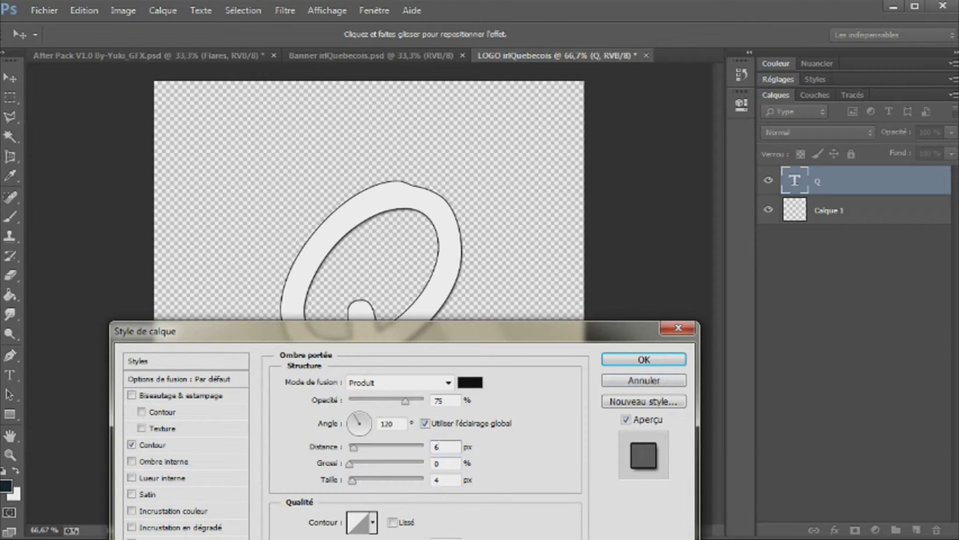
left_click_drag(350, 331, 356, 402)
key("Return")
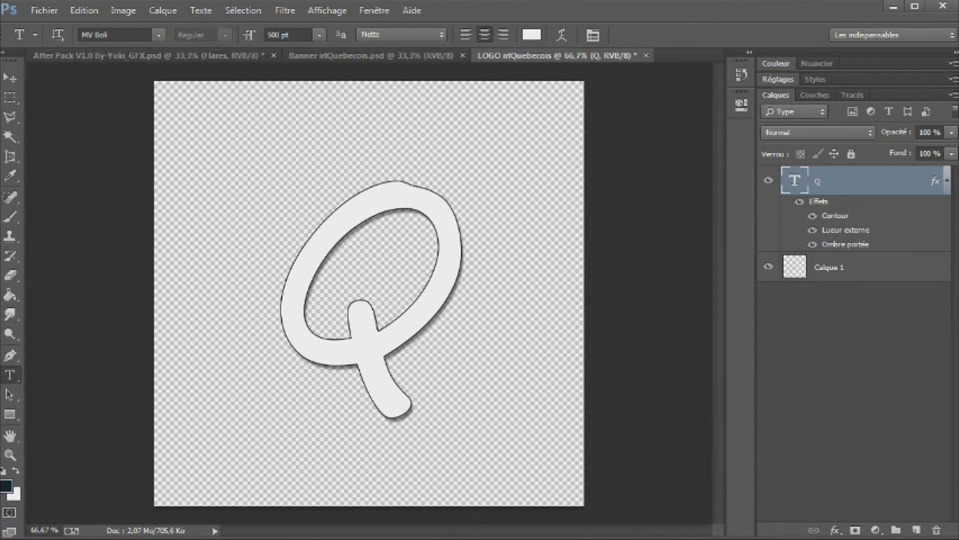
key("ctrl+Tab")
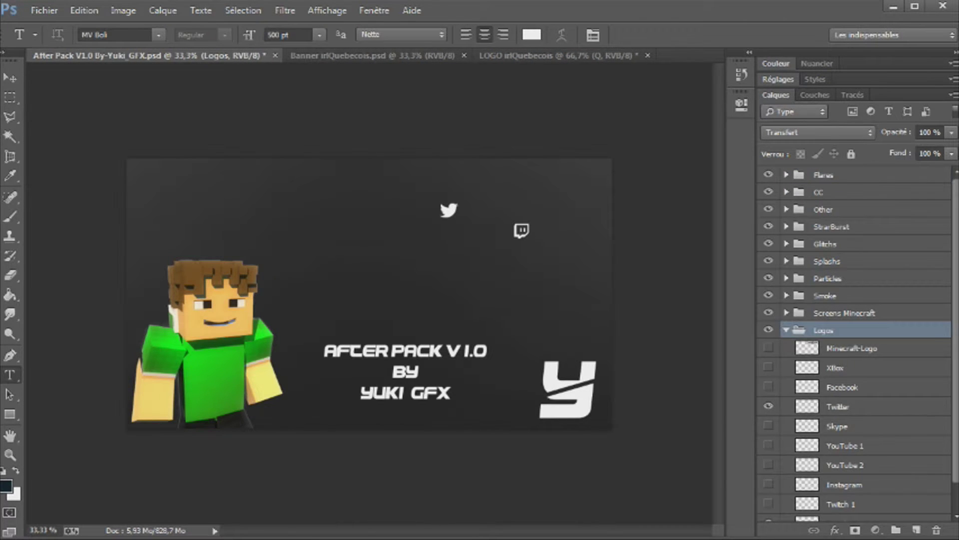
Preview the Splashs and Other groups, toggling the Plexus 2.0 lines on and off
left_click(786, 261)
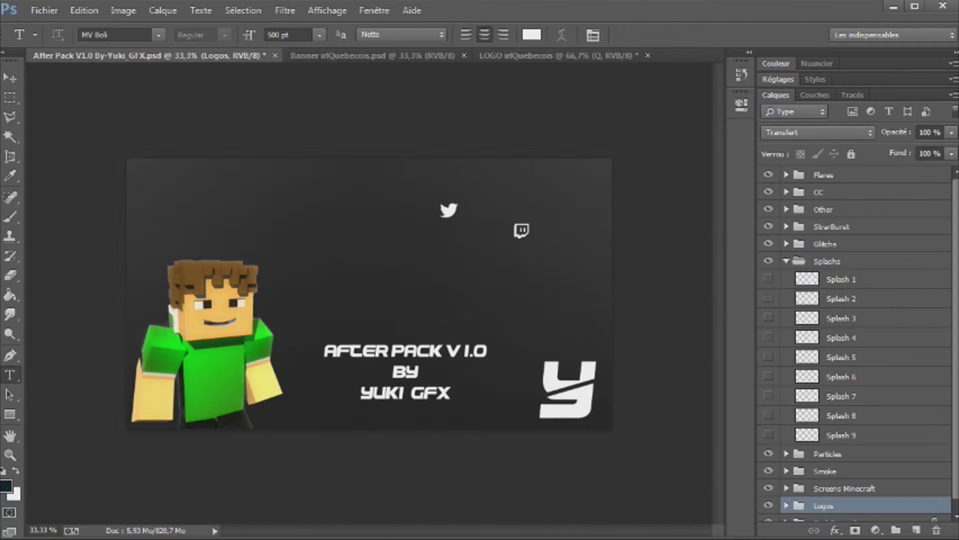
left_click(786, 261)
left_click(786, 210)
left_click(769, 461)
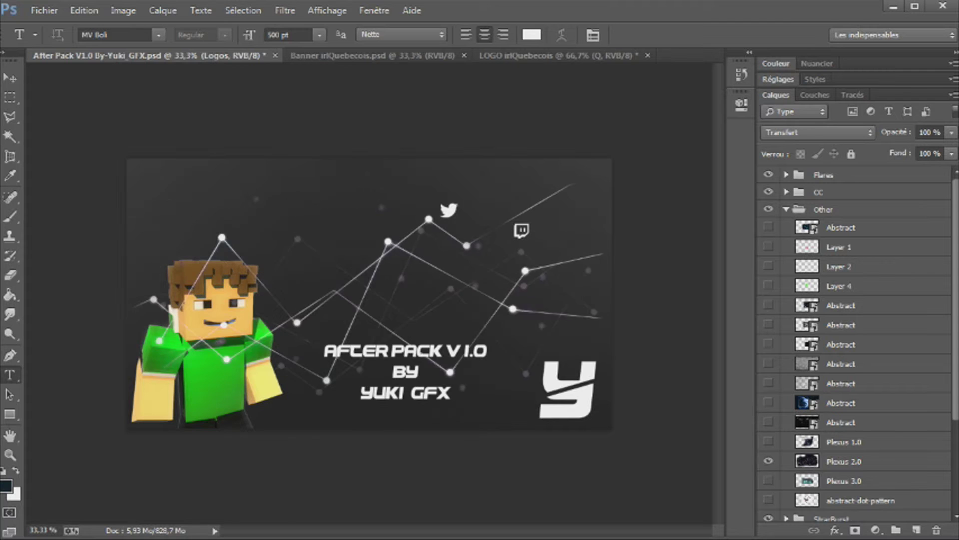
left_click(786, 209)
Show two Opticle Flares layers from the Flares group and drag them into LOGO
left_click(786, 175)
left_click(768, 232)
left_click(769, 271)
left_click(768, 212)
left_click(849, 212)
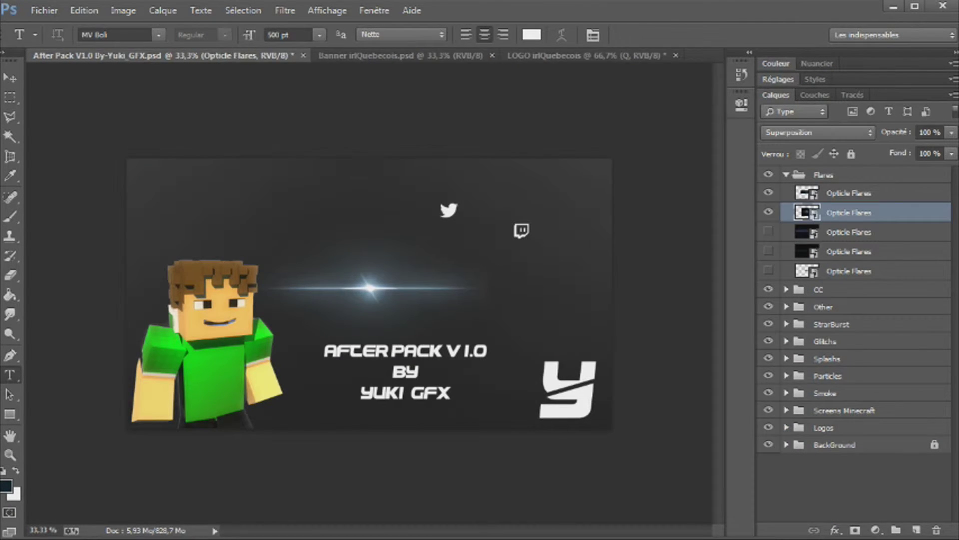
left_click(850, 192, "ctrl")
mouse_move(850, 193)
left_mouse_down()
mouse_move(544, 55)
mouse_move(245, 195)
left_mouse_up()
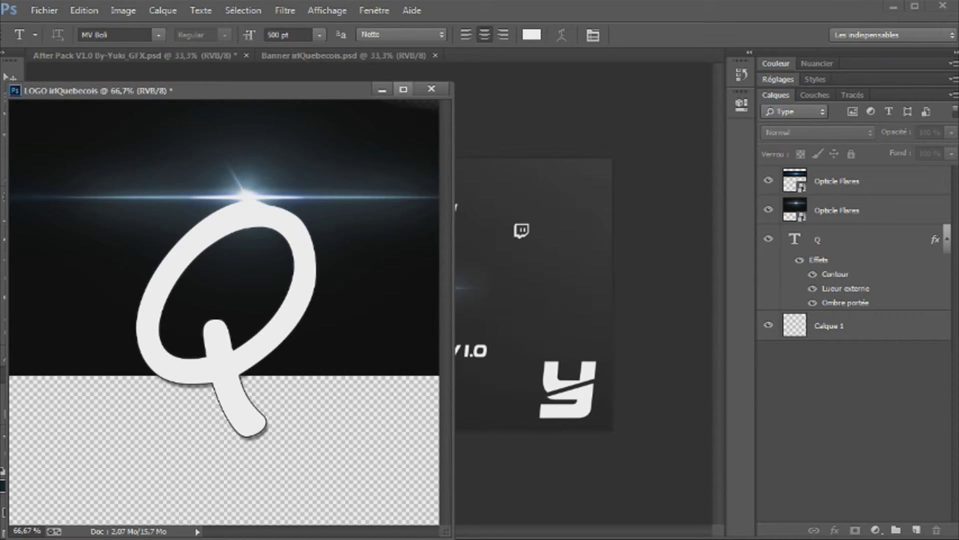
Dock the LOGO document back among the tabs and cycle through the open documents
left_click_drag(150, 91, 499, 55)
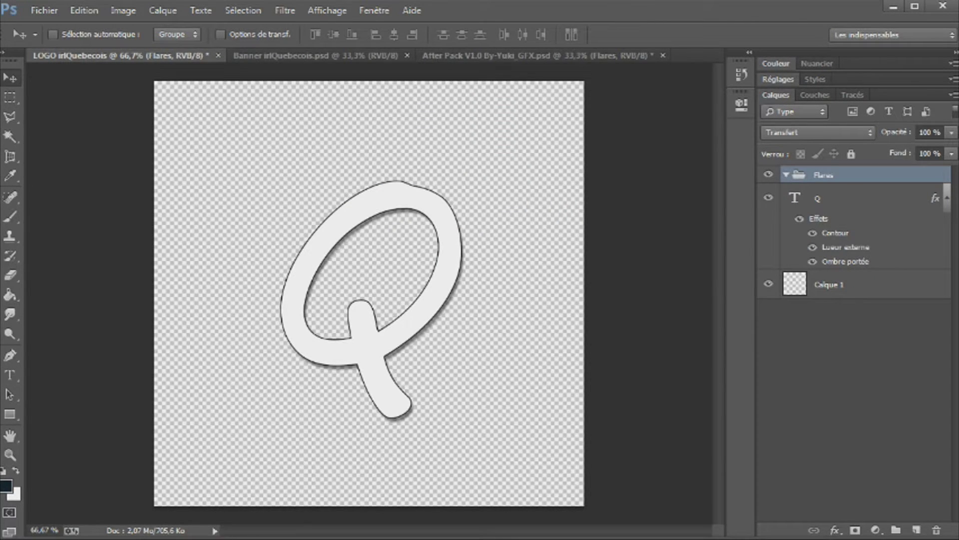
key("ctrl+Tab")
key("ctrl+Tab")
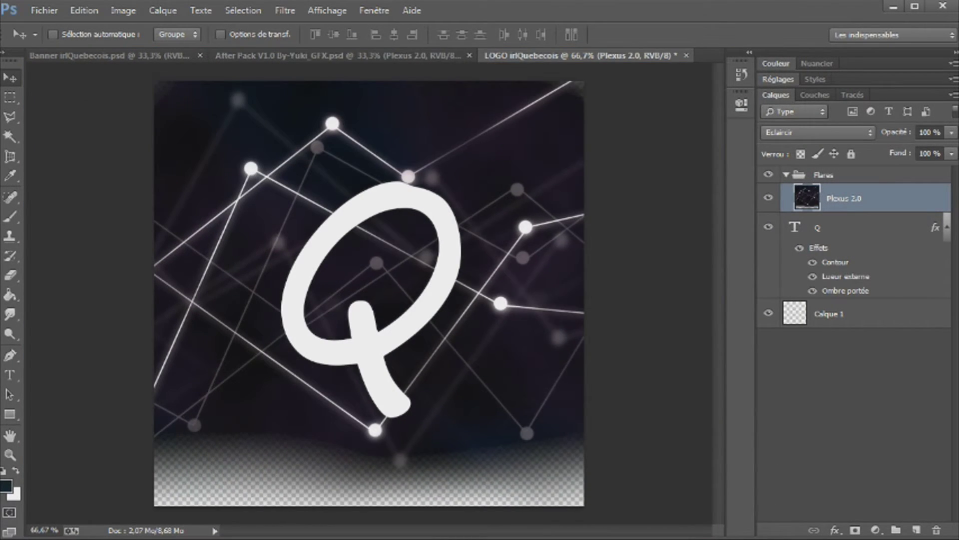
Paint a sampled dark colour over the transparent bottom strip and smudge it in with an 83 brush
key("i")
key("b")
left_click_drag(147, 483, 615, 479)
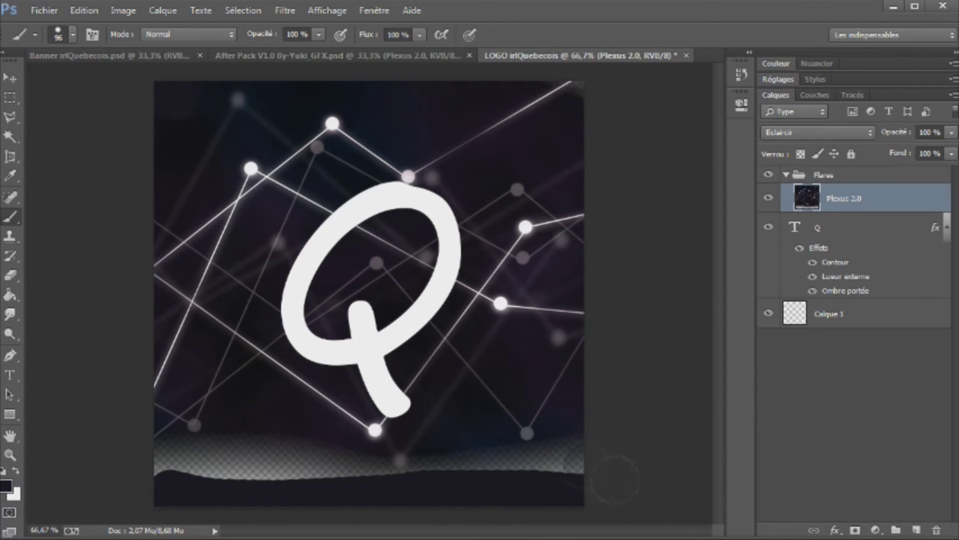
left_click_drag(391, 491, 163, 463)
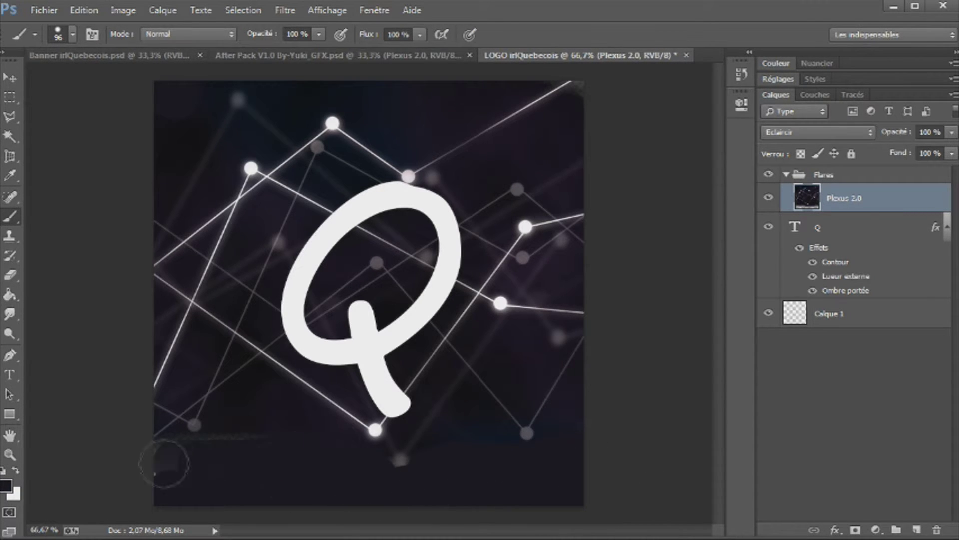
left_click(10, 314)
left_click(72, 34)
left_click_drag(180, 64, 162, 65)
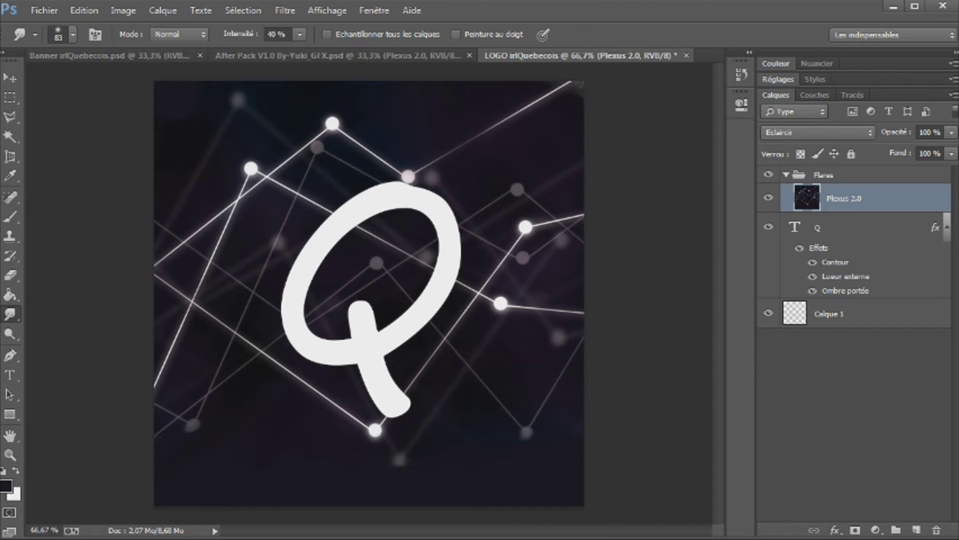
Zoom out and delete the Plexus 2.0 layer from the logo
key("z")
scroll(370, 293, "down", 3)
key("Delete")
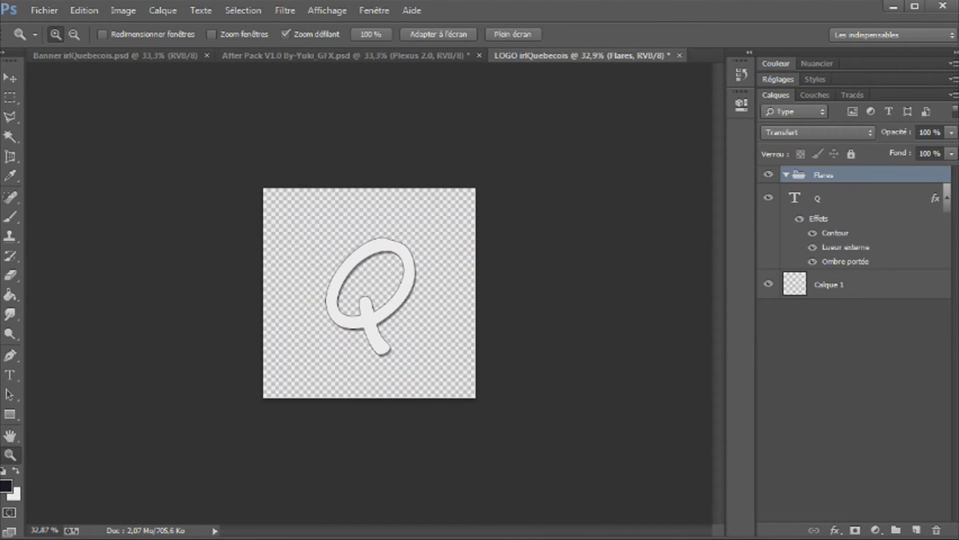
Browse the After Pack layer groups, briefly previewing the Lightburst 1 starburst
key("alt+bracketleft")
key("ctrl+shift+Tab")
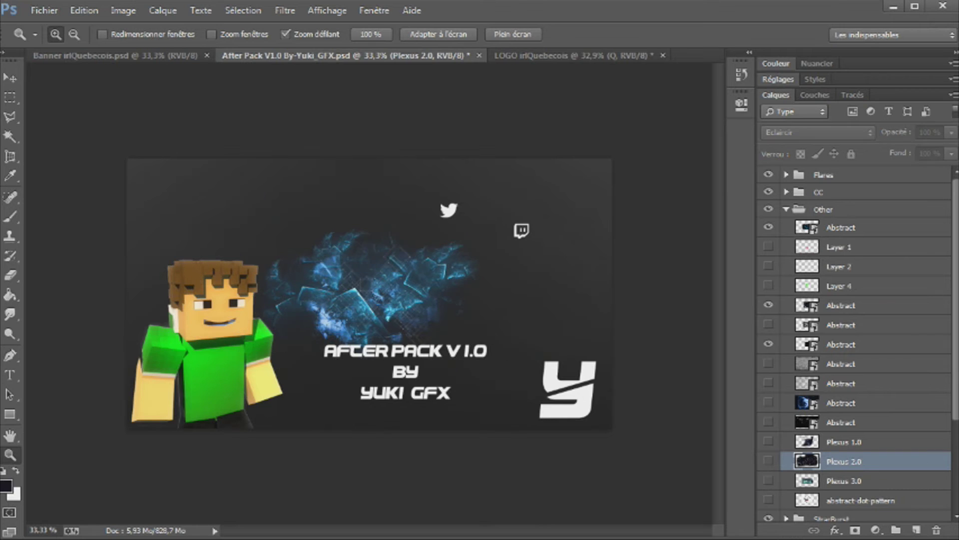
left_click(769, 227)
left_click(786, 210)
left_click(786, 226)
left_click(769, 245)
left_click(847, 244)
left_click(768, 244)
left_click(787, 226)
left_click(787, 244)
left_click(786, 296)
left_click(787, 329)
left_click(849, 347)
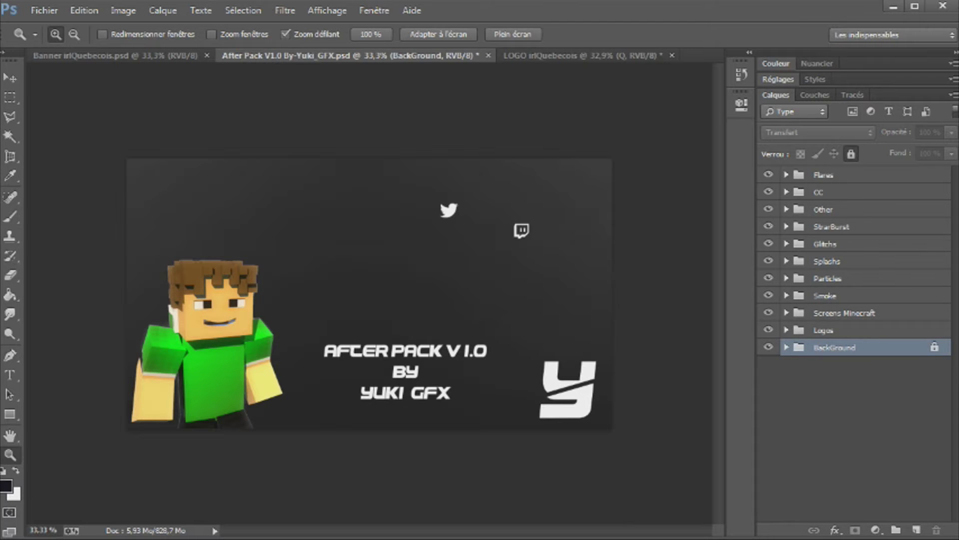
Copy the styled Q layer from LOGO into the floating After Pack window, then re-dock it
left_click_drag(370, 295, 259, 295)
left_click(850, 174)
key("ctrl+Tab")
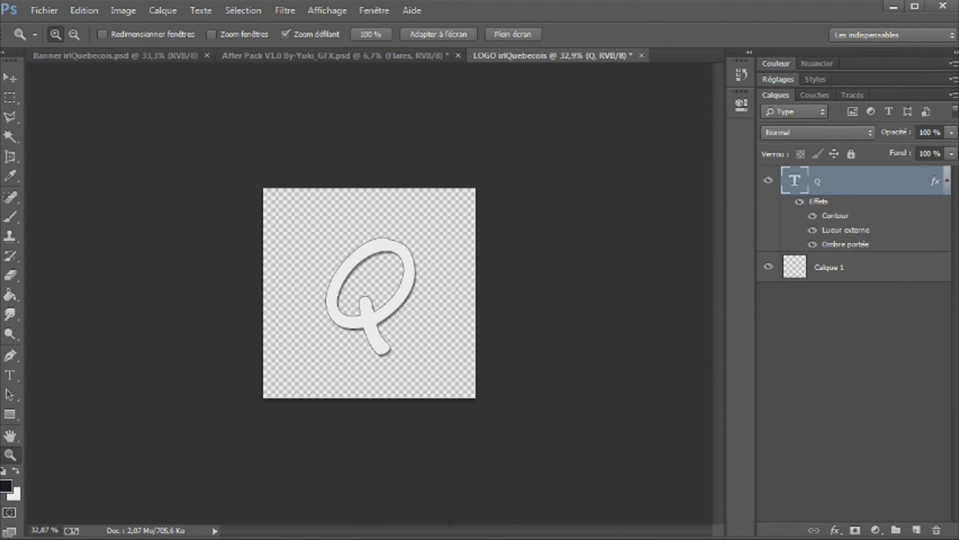
left_click_drag(335, 55, 279, 116)
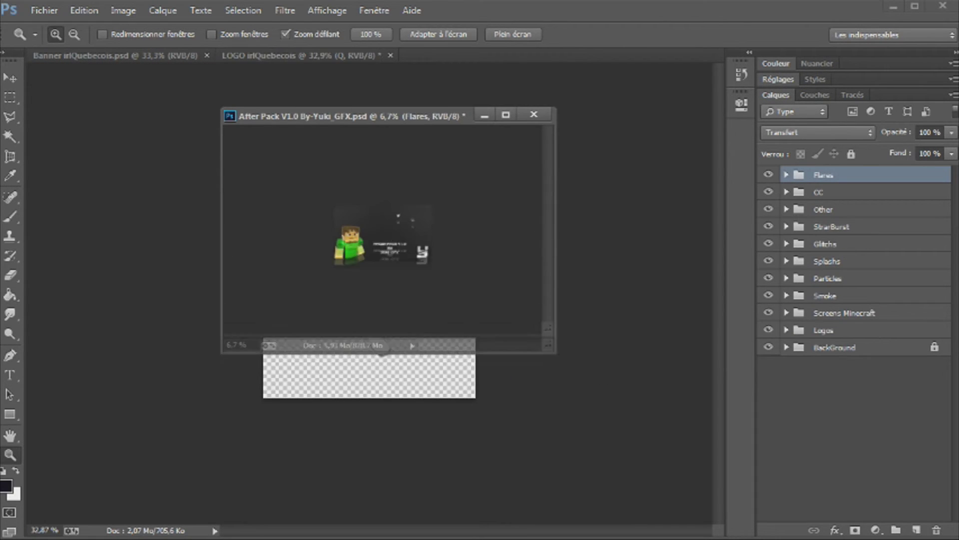
left_click(370, 387)
left_click_drag(820, 174, 422, 235)
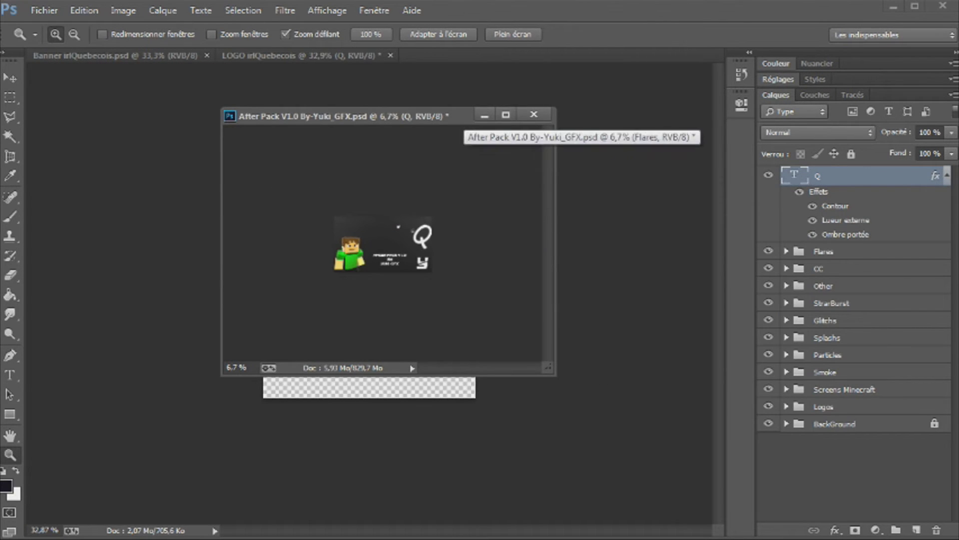
left_click_drag(464, 116, 500, 55)
Delete the unneeded effect layer groups from After Pack
scroll(370, 295, "up", 5)
key("Delete")
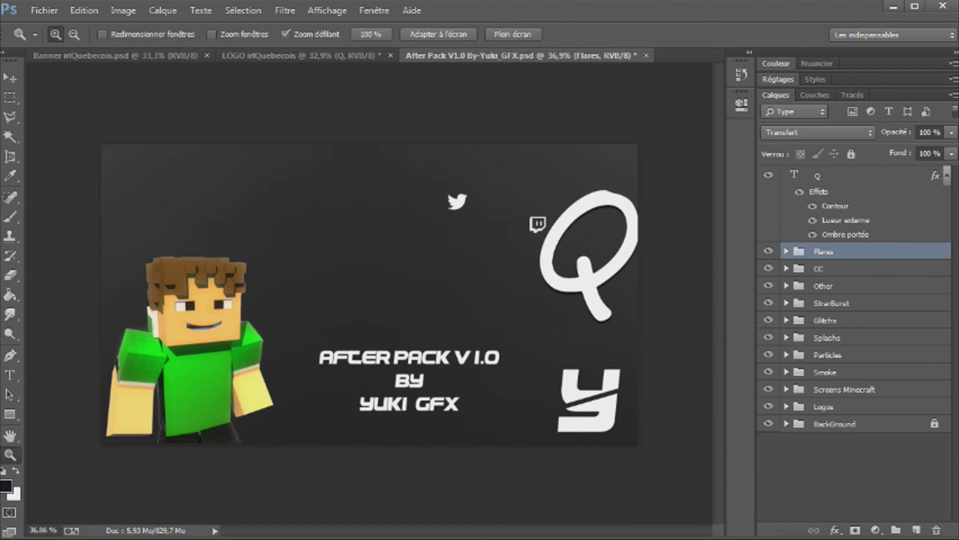
key("Delete")
key("Delete")
key("Delete")
key("Delete")
key("Delete")
key("Delete")
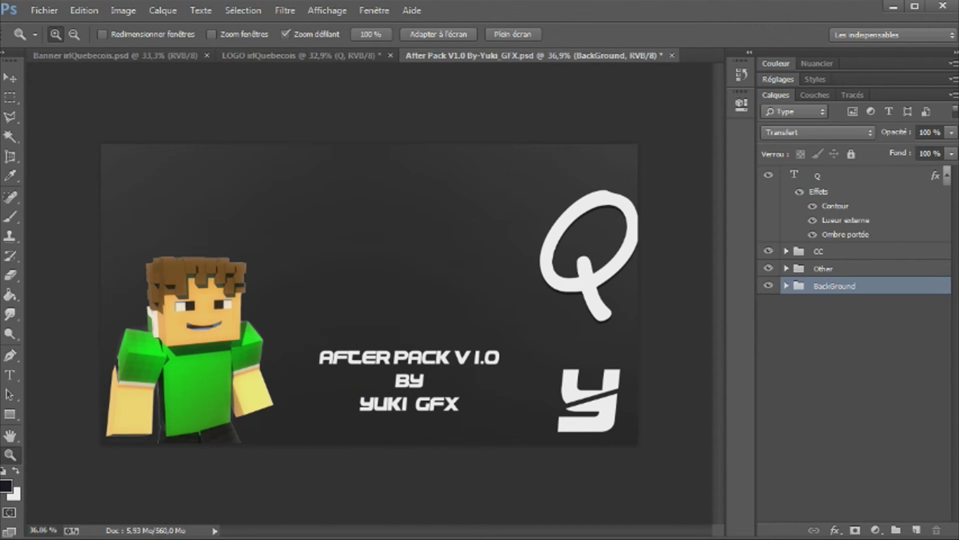
Expand the nested BackGround groups in the Layers panel
left_click(787, 286)
left_click(798, 303)
left_click(811, 320)
left_click(871, 337)
left_click(822, 337)
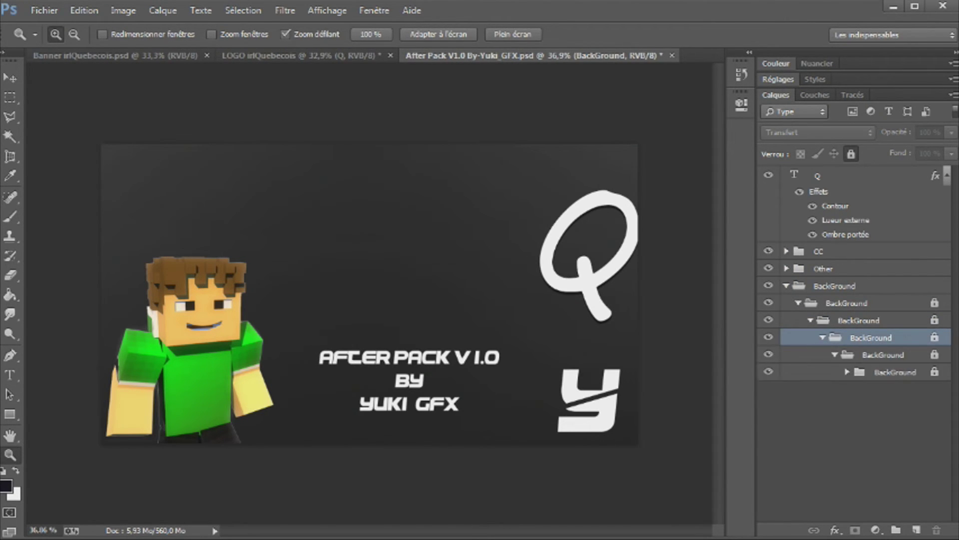
left_click(847, 371)
right_click(832, 389)
key("Escape")
left_click(894, 389)
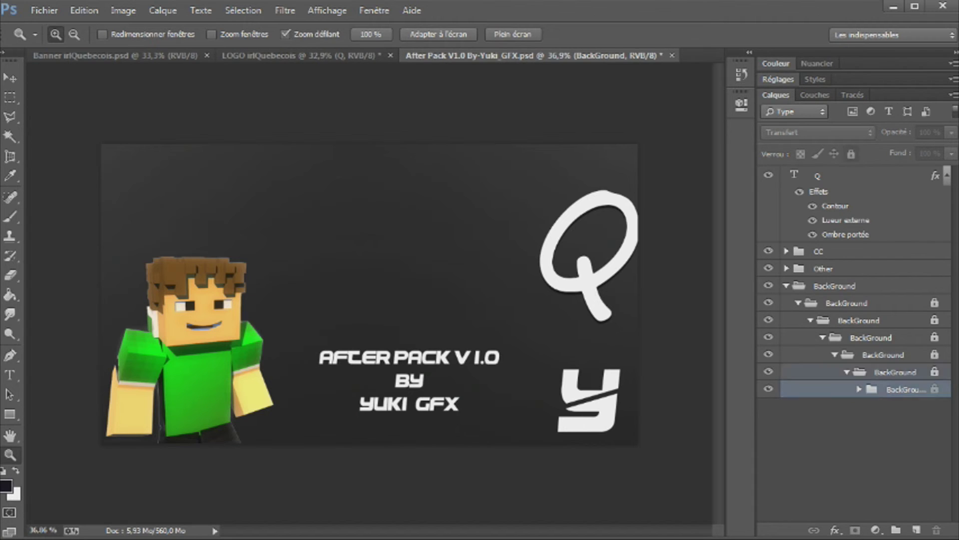
key("alt+bracketright")
key("alt+bracketright")
key("alt+bracketright")
Expand the deepest BackGround groups and select the locked BackGround pixel layer
key("alt+bracketright")
key("alt+bracketright")
key("alt+bracketleft")
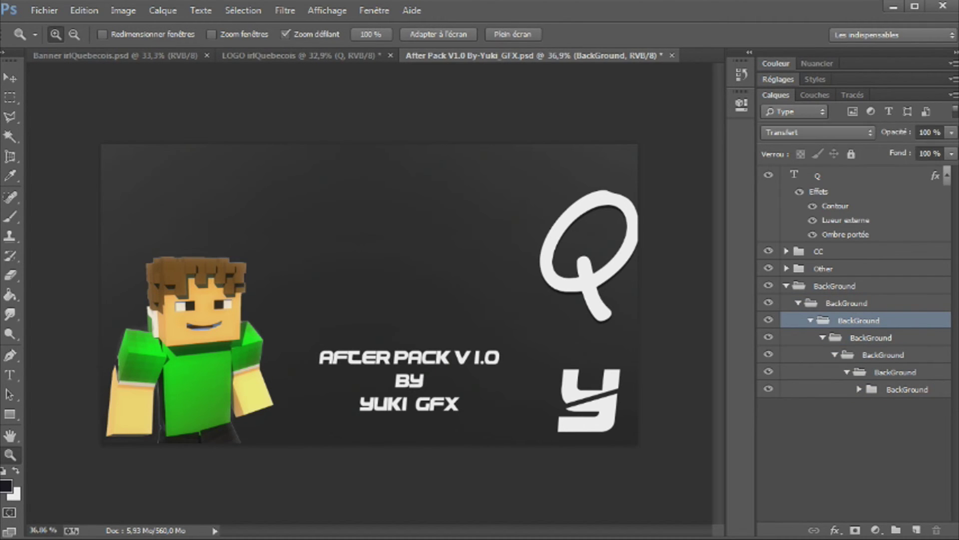
left_click(859, 390)
left_click(871, 406)
left_click(883, 424)
left_click(896, 440)
left_click(850, 439)
key("alt+bracketright")
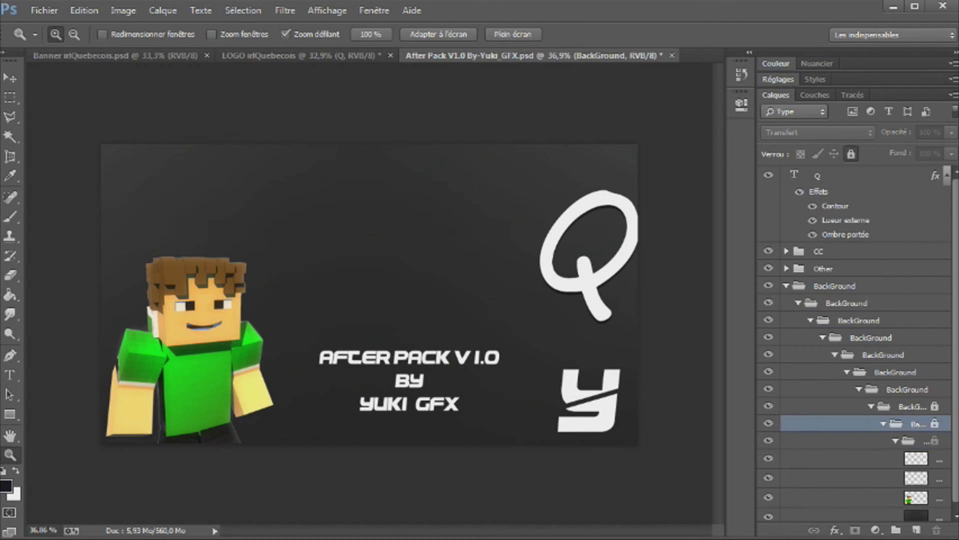
key("alt+bracketright")
key("slash")
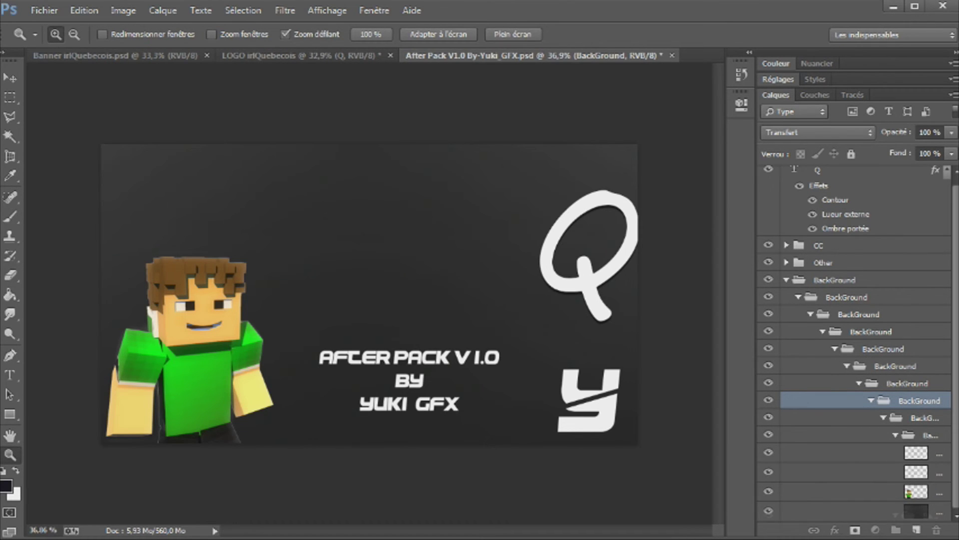
key("alt+bracketleft")
key("alt+bracketleft")
key("alt+bracketleft")
Move the BackGround layer to the bottom and ungroup the empty nested groups
key("ctrl+shift+bracketright")
key("ctrl+z")
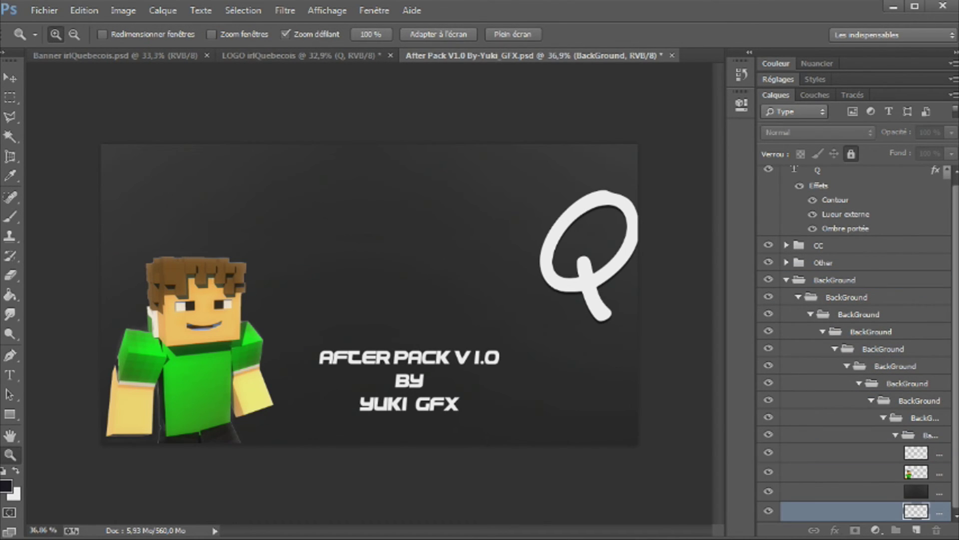
key("alt+bracketright")
key("alt+shift+bracketright")
key("alt+shift+bracketright")
key("ctrl+bracketright")
key("ctrl+bracketright")
key("ctrl+bracketright")
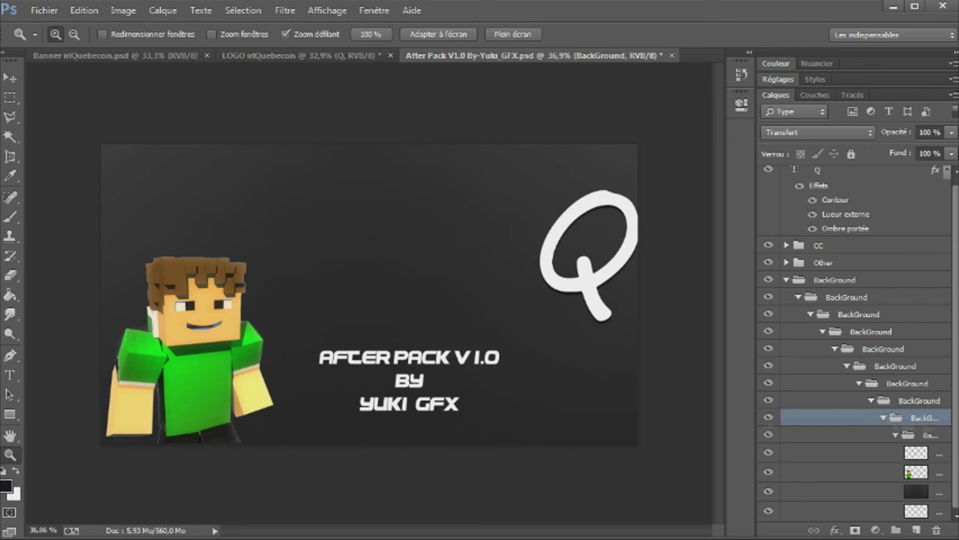
key("ctrl+bracketright")
key("ctrl+bracketright")
key("ctrl+bracketright")
key("Delete")
key("alt+bracketleft")
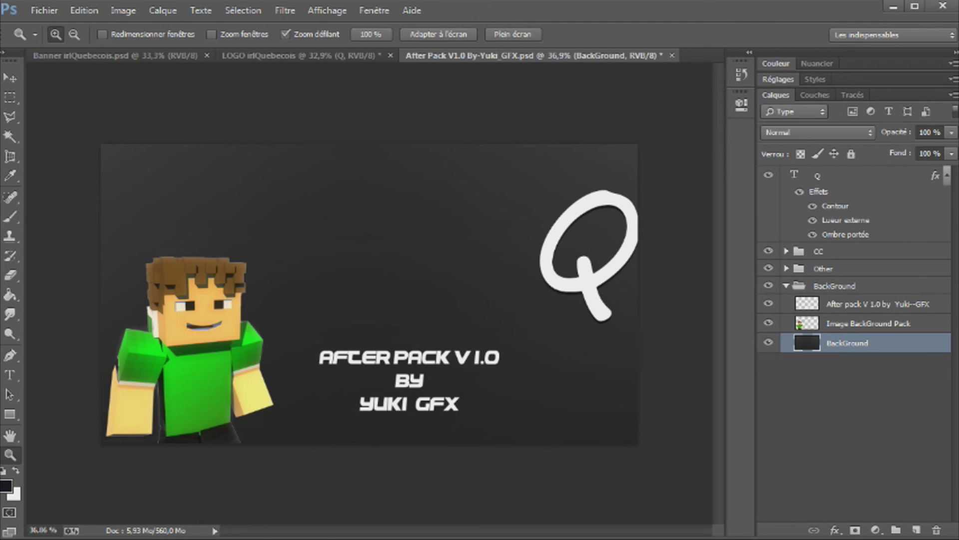
Delete the Image BackGround Pack and After pack title layers, leaving the Q selected
key("v")
key("alt+bracketright")
key("Delete")
key("alt+bracketright")
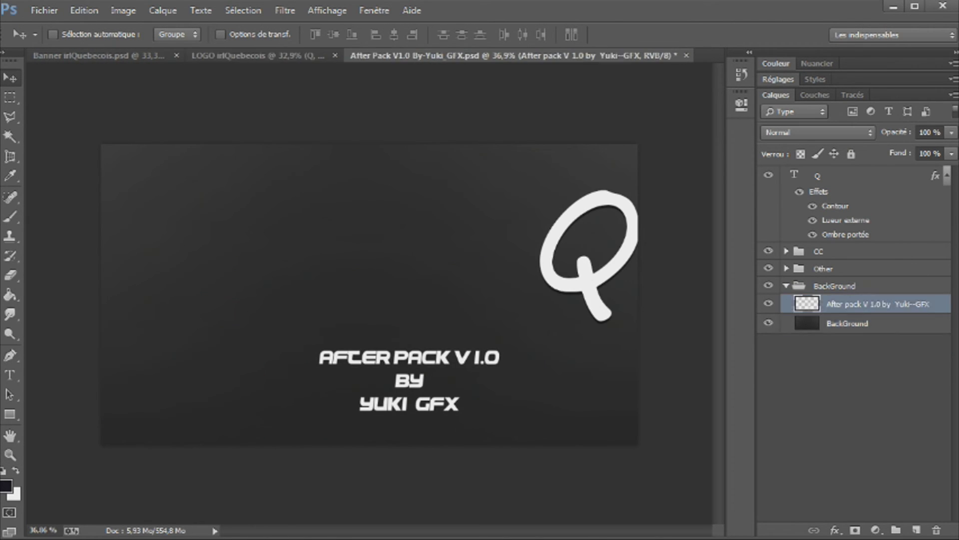
key("Delete")
key("alt+period")
Centre the Q, then copy the dark BackGround layer into LOGO and send it to the bottom
mouse_move(548, 254)
left_mouse_down()
mouse_move(333, 277)
mouse_move(345, 307)
left_mouse_up()
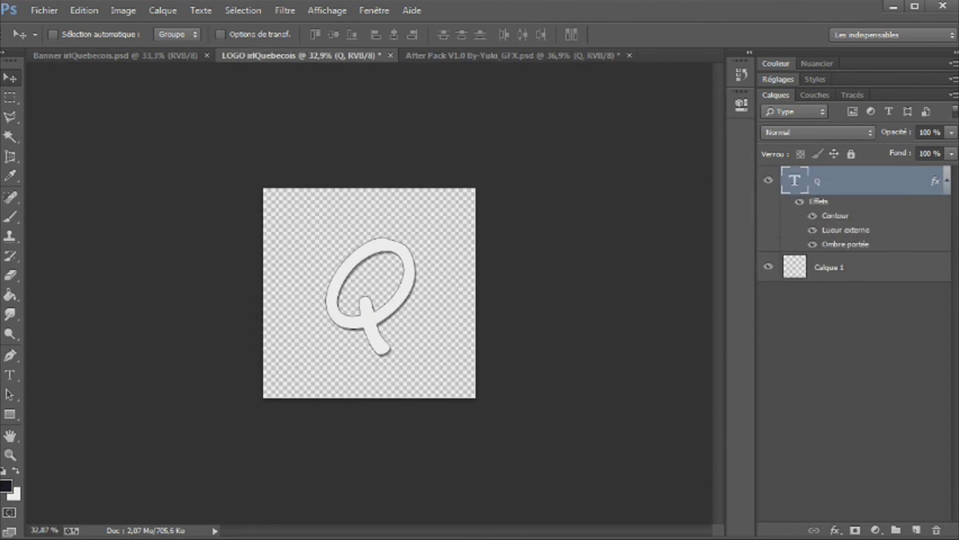
left_click_drag(300, 55, 299, 110)
left_click_drag(525, 249, 320, 225)
left_click_drag(280, 110, 500, 55)
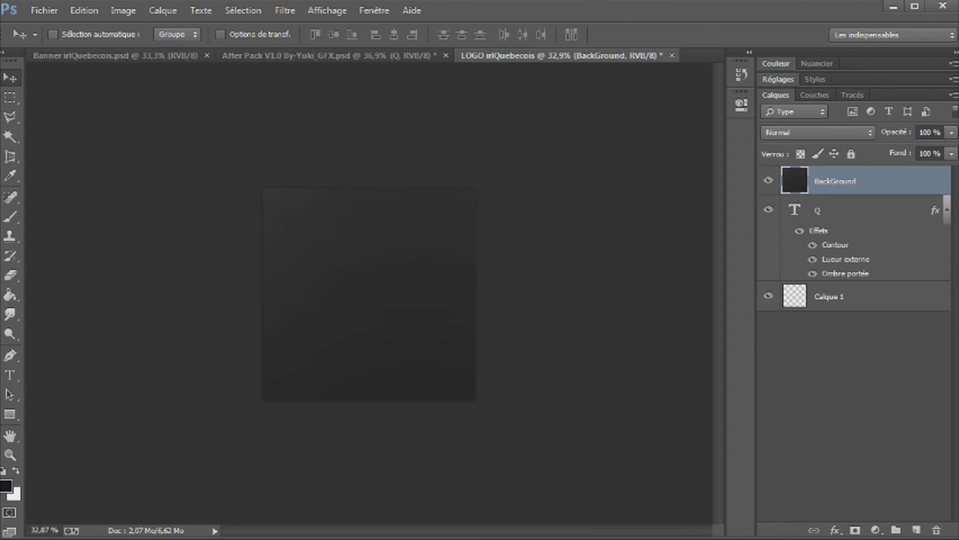
key("ctrl+shift+bracketleft")
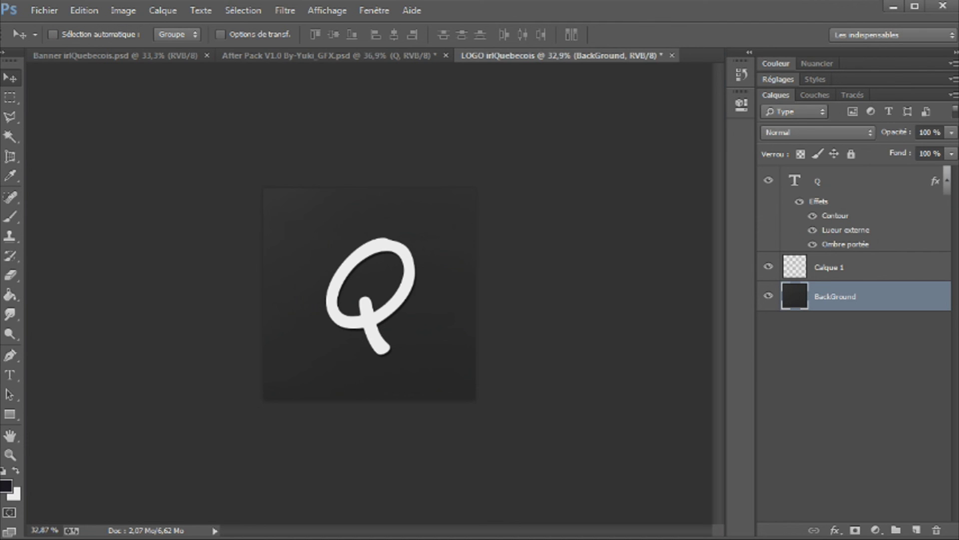
Save the LOGO document as a PNG, then start saving it as a Photoshop PSD
left_click(44, 10)
left_click(75, 196)
left_click(320, 319)
left_click(299, 400)
left_click(327, 456)
key("Return")
left_click(44, 10)
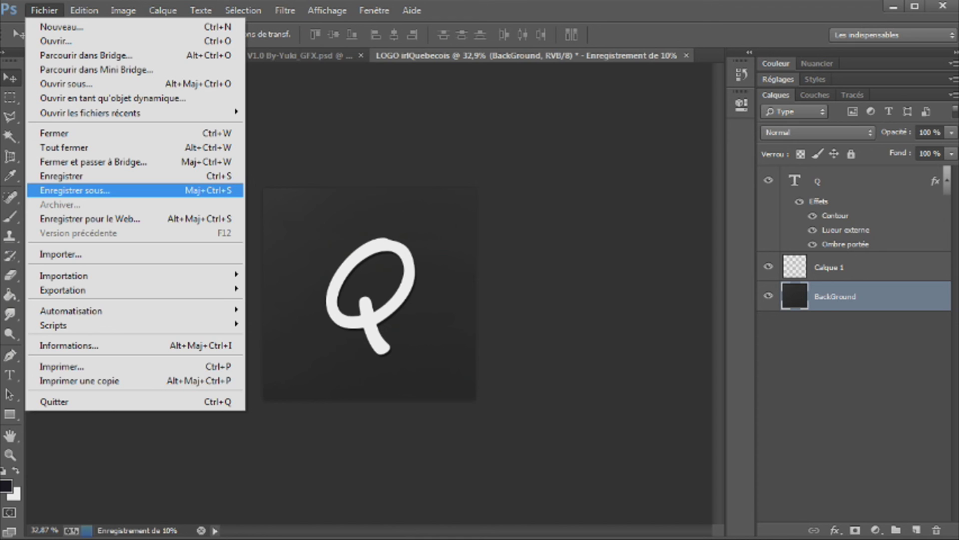
left_click(75, 190)
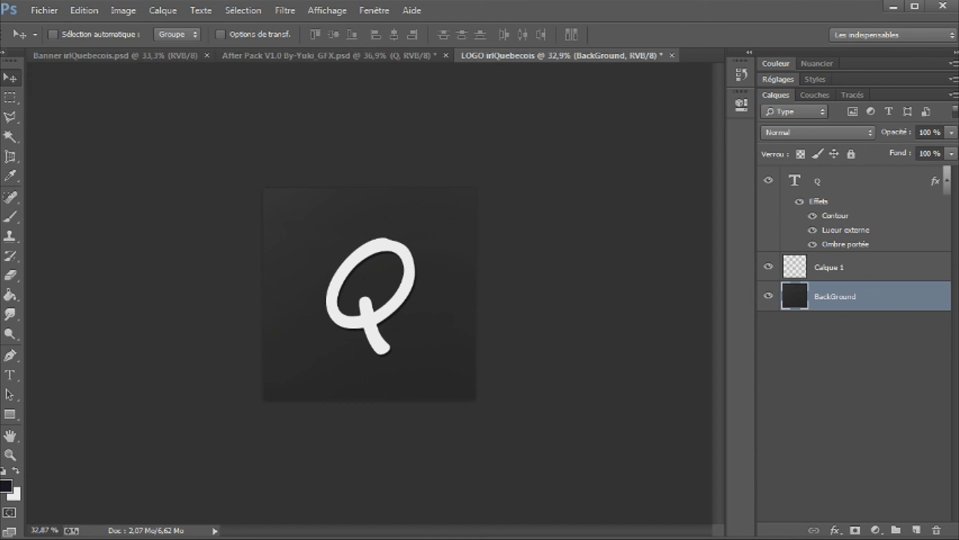